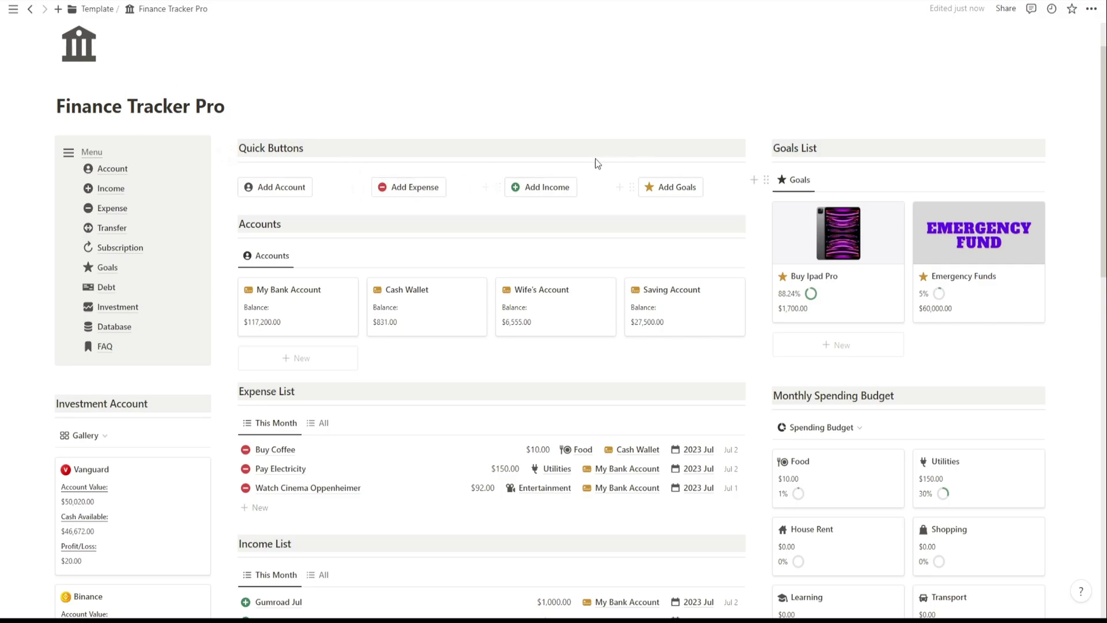
Scroll through the dashboard, then visit the Debt page and the Investment page
{"action": "scroll", "coordinate": [325, 206], "scroll_direction": "down", "scroll_amount": 3}
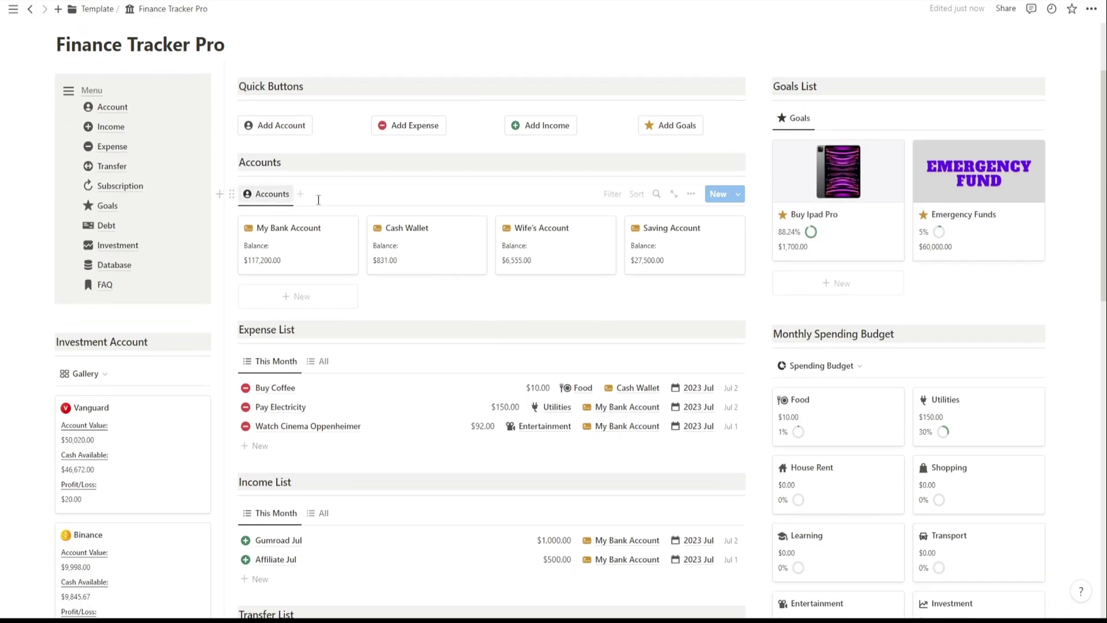
{"action": "scroll", "coordinate": [324, 206], "scroll_direction": "down", "scroll_amount": 5}
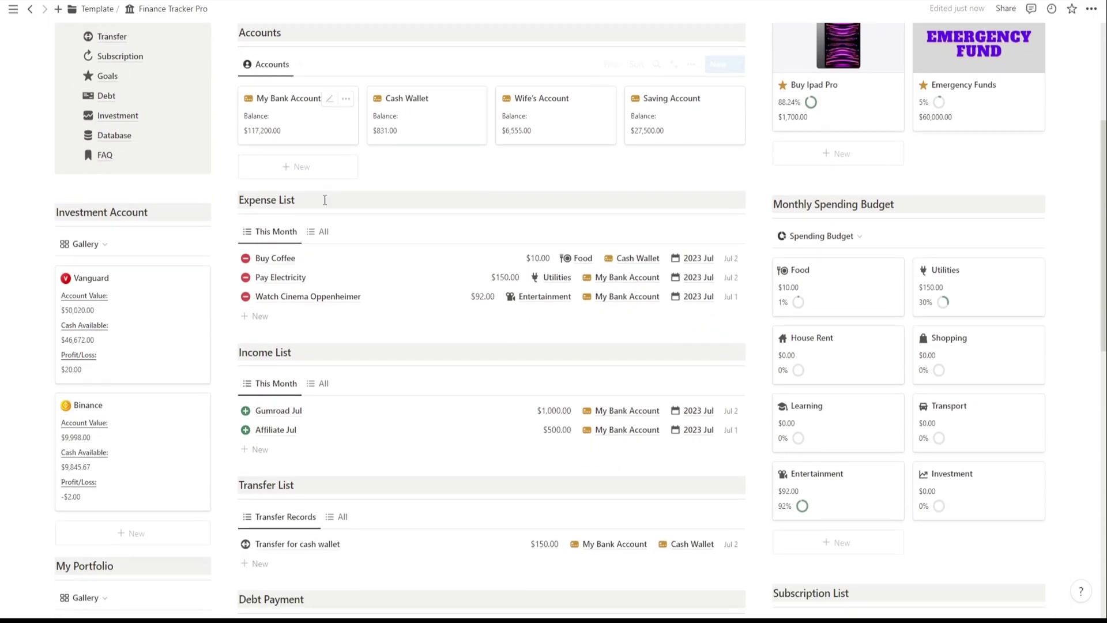
{"action": "scroll", "coordinate": [324, 206], "scroll_direction": "down", "scroll_amount": 3}
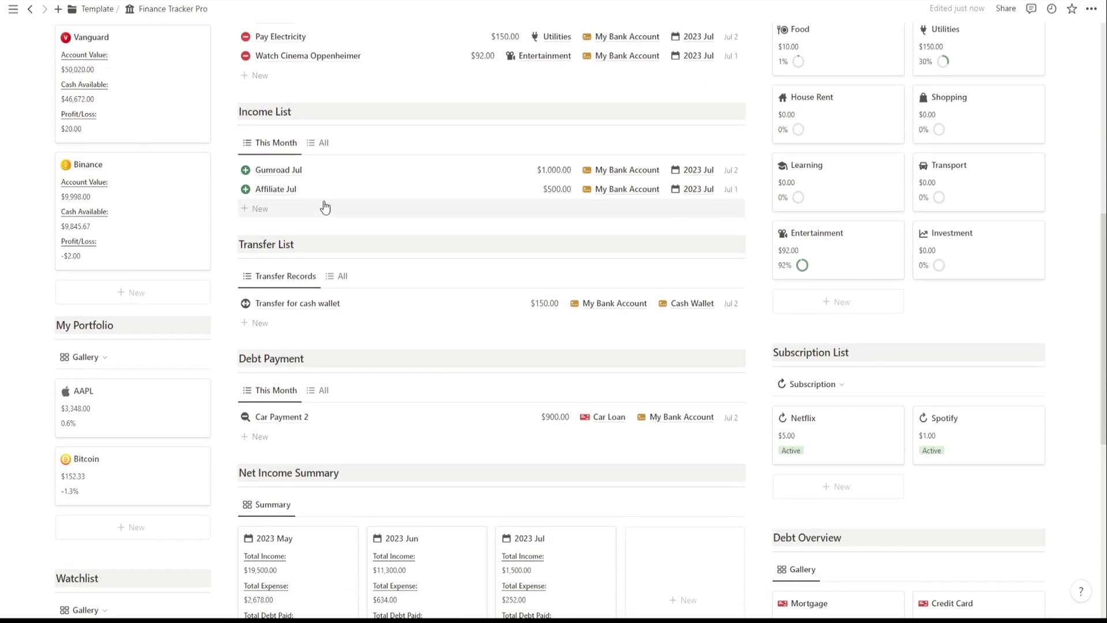
{"action": "scroll", "coordinate": [310, 209], "scroll_direction": "down", "scroll_amount": 3}
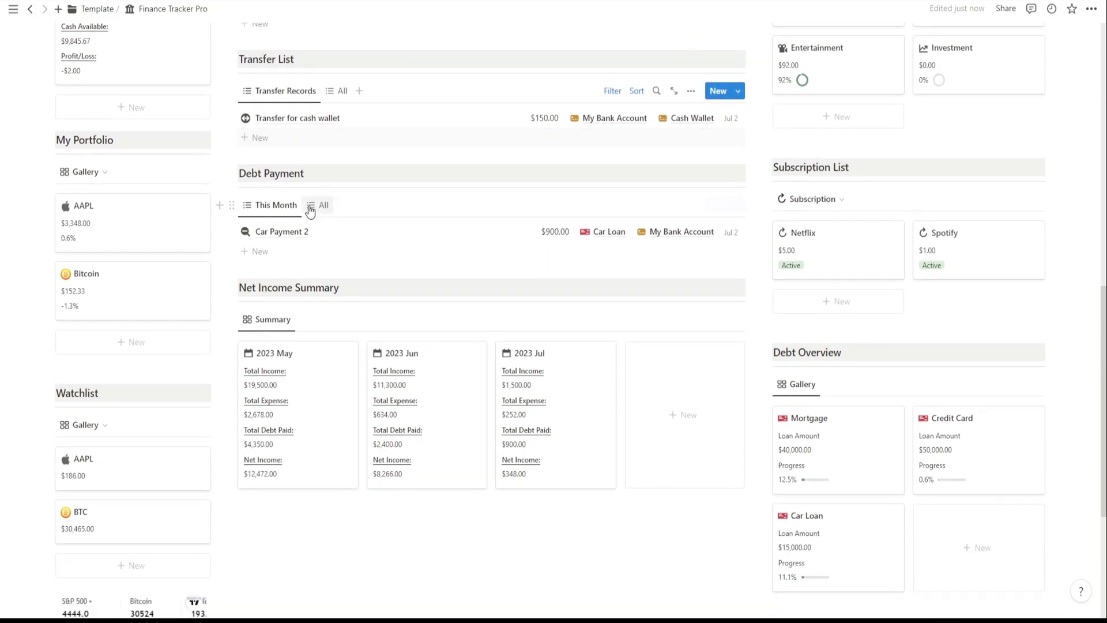
{"action": "scroll", "coordinate": [445, 342], "scroll_direction": "down", "scroll_amount": 2}
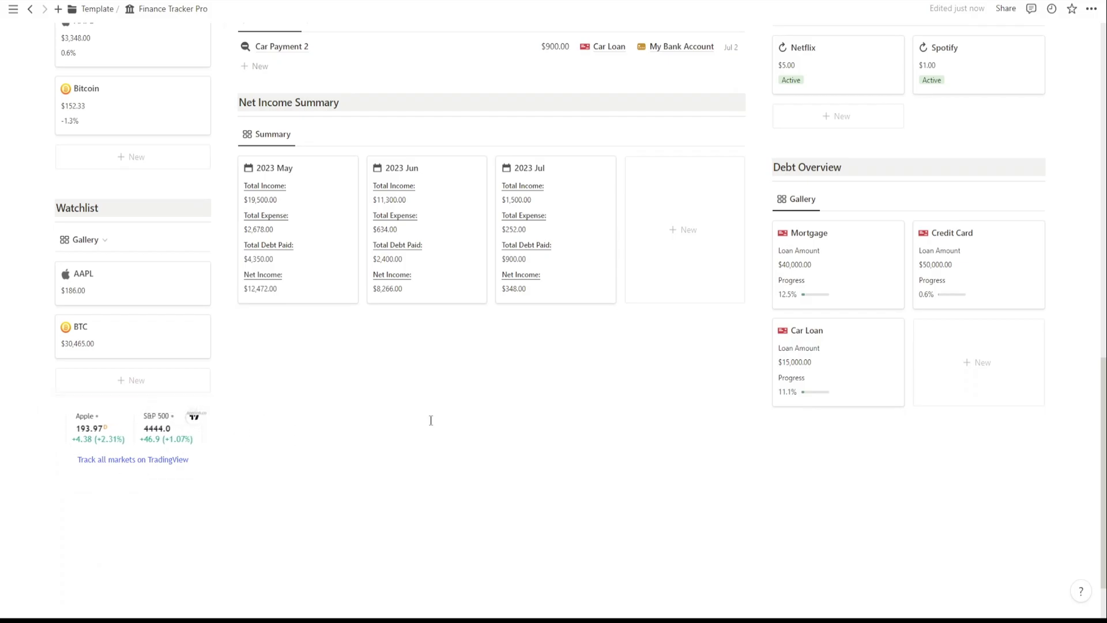
{"action": "scroll", "coordinate": [431, 420], "scroll_direction": "up", "scroll_amount": 6}
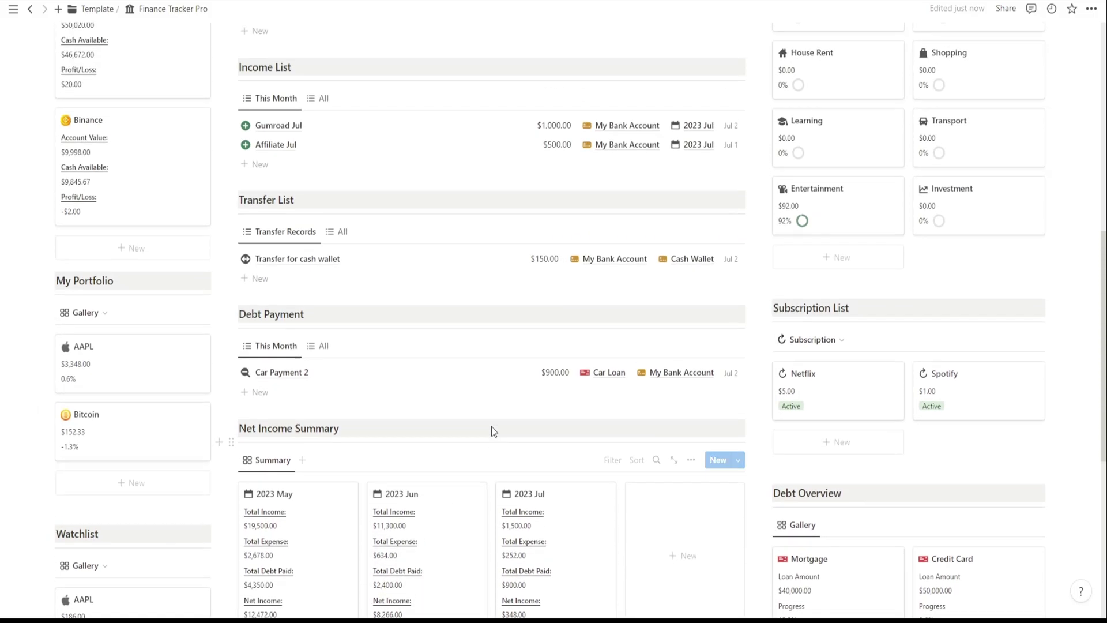
{"action": "scroll", "coordinate": [491, 427], "scroll_direction": "up", "scroll_amount": 8}
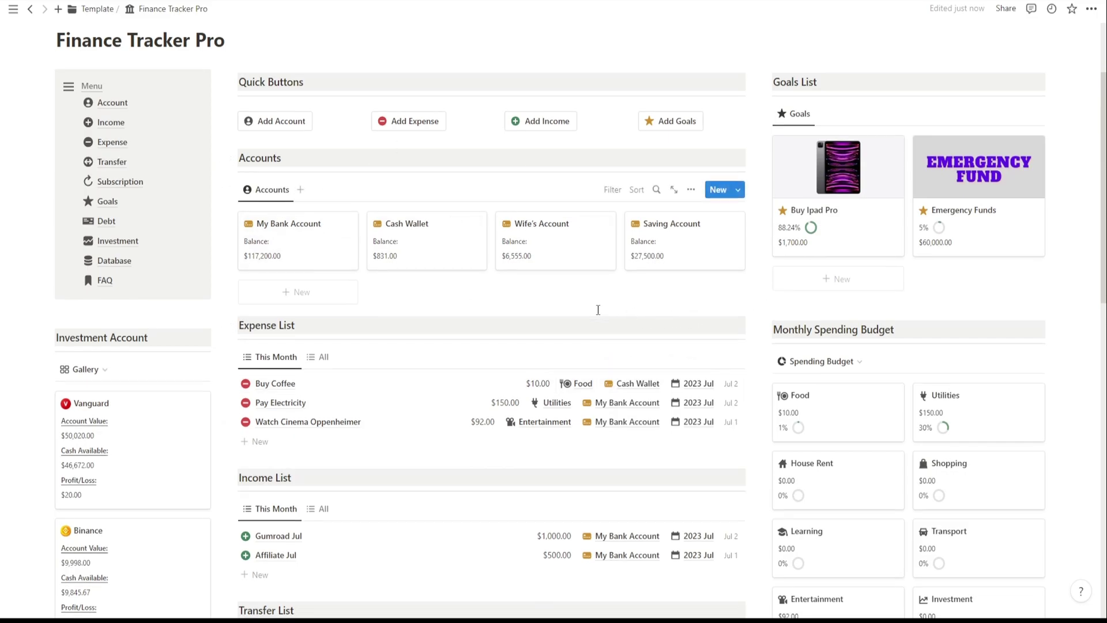
{"action": "scroll", "coordinate": [599, 311], "scroll_direction": "down", "scroll_amount": 1}
{"action": "scroll", "coordinate": [880, 373], "scroll_direction": "up", "scroll_amount": 1}
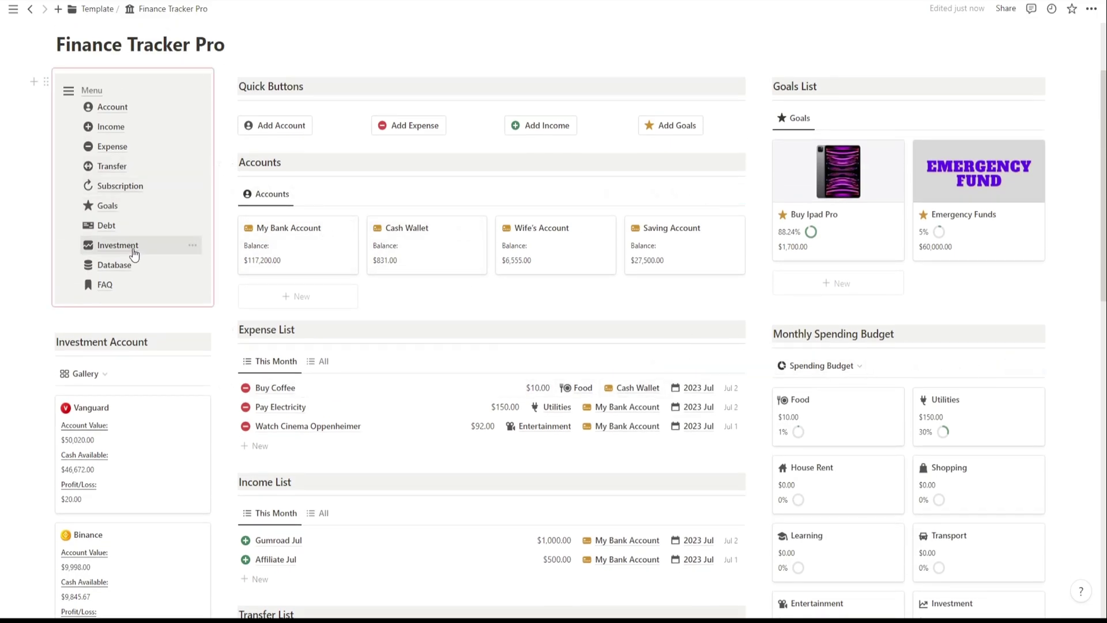
{"action": "left_click", "coordinate": [106, 226]}
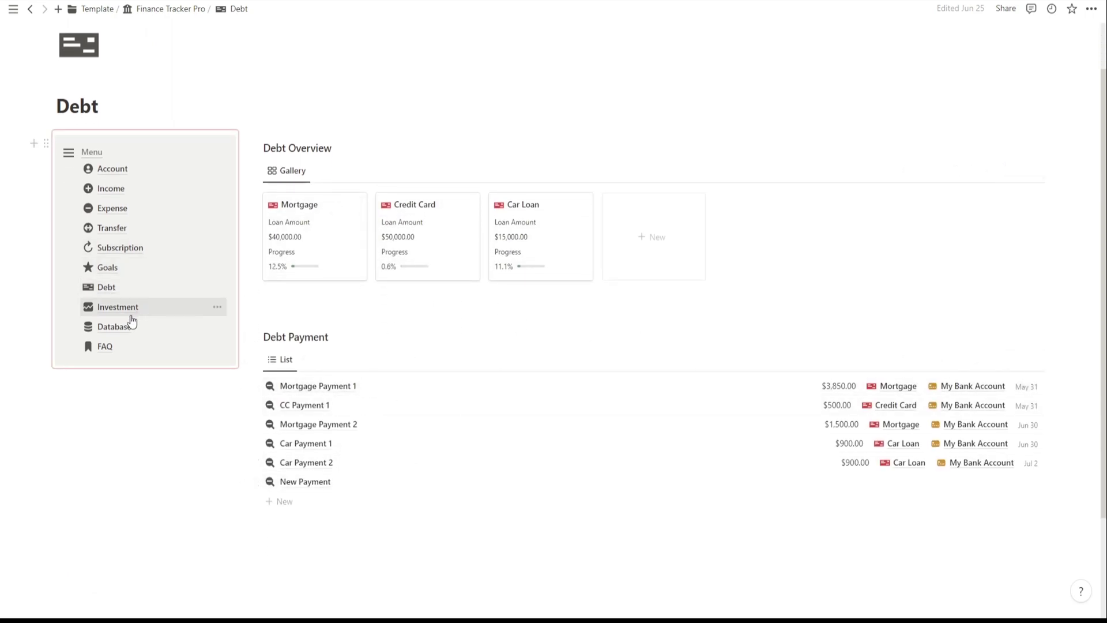
{"action": "left_click", "coordinate": [118, 306]}
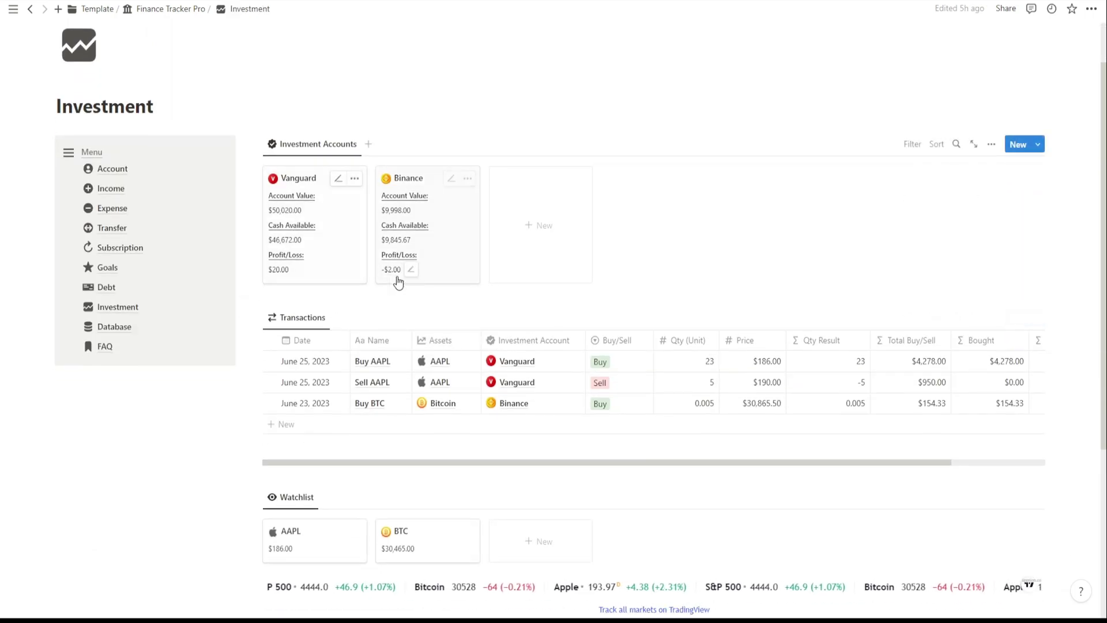
Return from the Investment page to the Finance Tracker Pro dashboard and scroll down to its lists
{"action": "scroll", "coordinate": [519, 404], "scroll_direction": "down", "scroll_amount": 1}
{"action": "scroll", "coordinate": [574, 435], "scroll_direction": "up", "scroll_amount": 1}
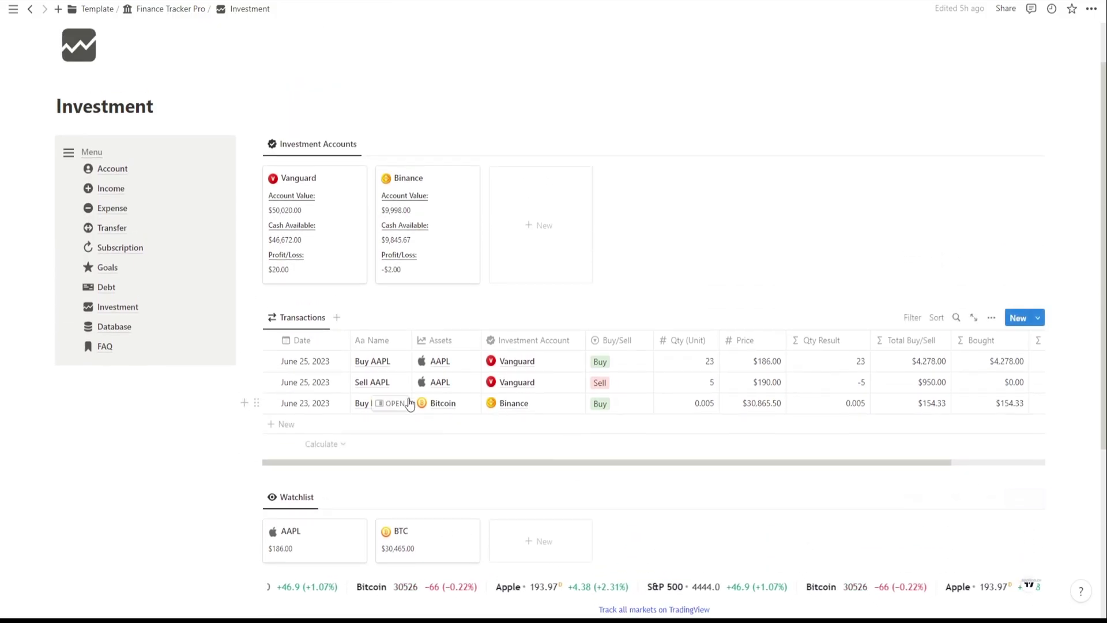
{"action": "scroll", "coordinate": [373, 297], "scroll_direction": "up", "scroll_amount": 1}
{"action": "left_click", "coordinate": [123, 233]}
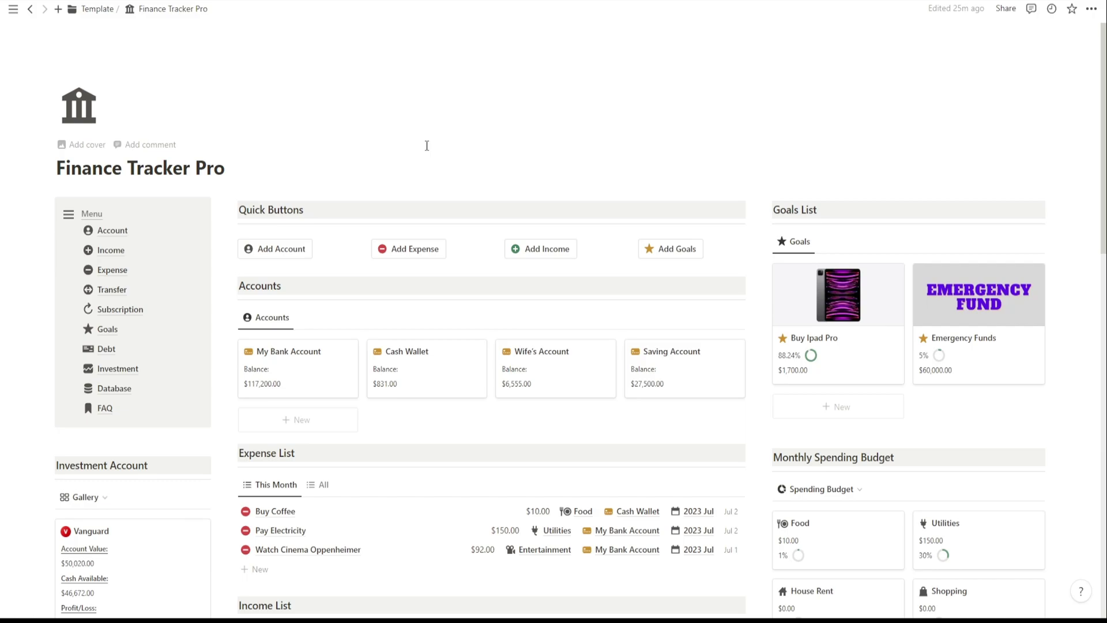
{"action": "scroll", "coordinate": [427, 145], "scroll_direction": "down", "scroll_amount": 1}
{"action": "scroll", "coordinate": [346, 147], "scroll_direction": "down", "scroll_amount": 1}
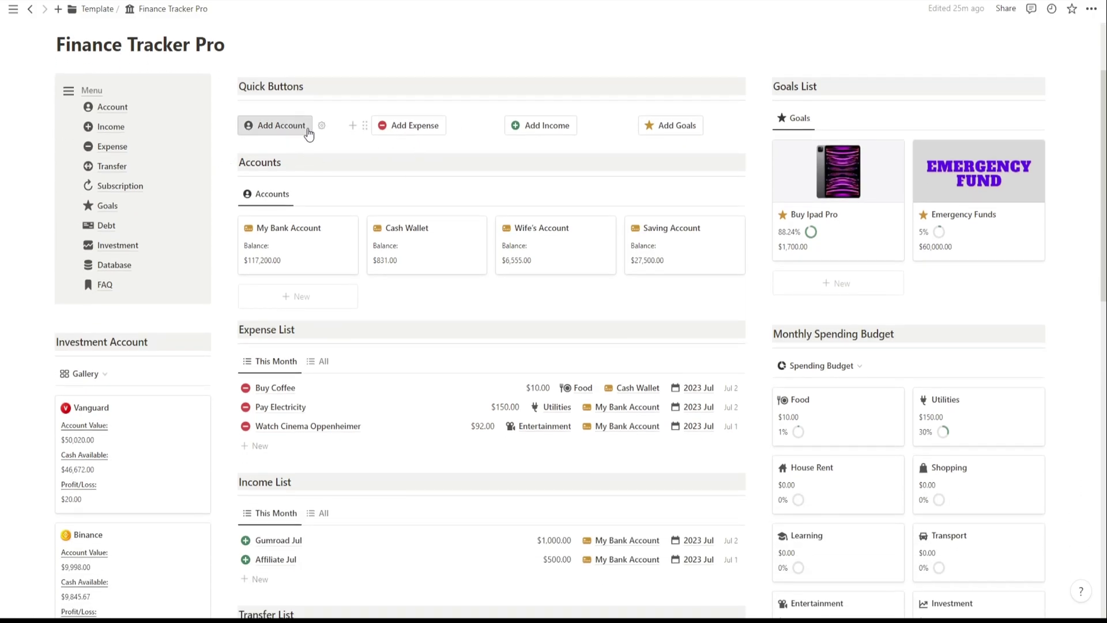
{"action": "scroll", "coordinate": [383, 301], "scroll_direction": "down", "scroll_amount": 4}
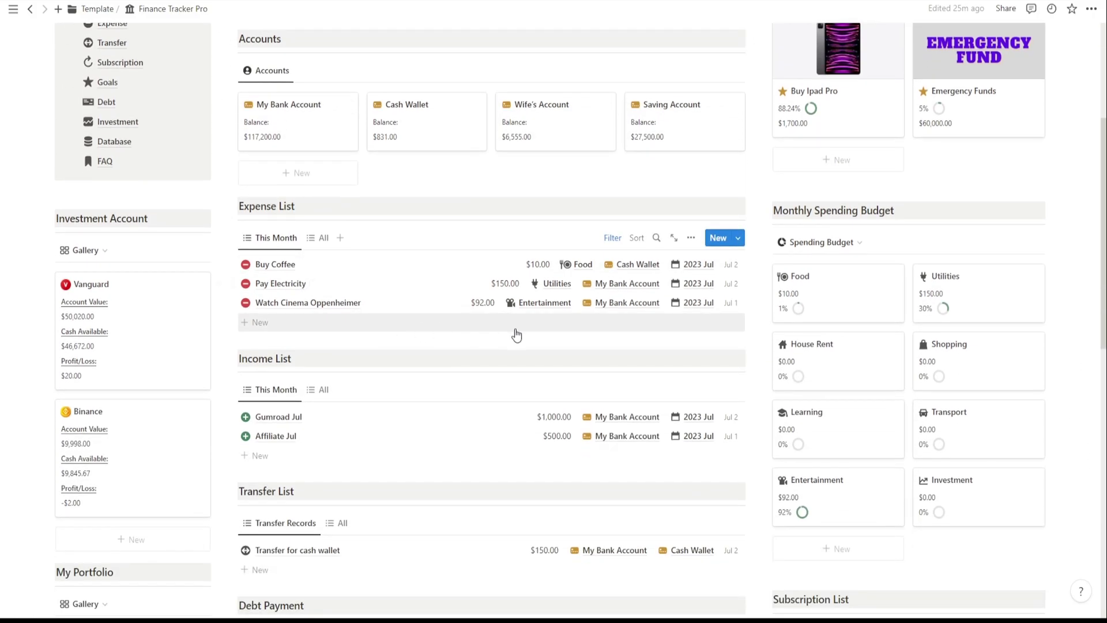
{"action": "scroll", "coordinate": [111, 223], "scroll_direction": "down", "scroll_amount": 2}
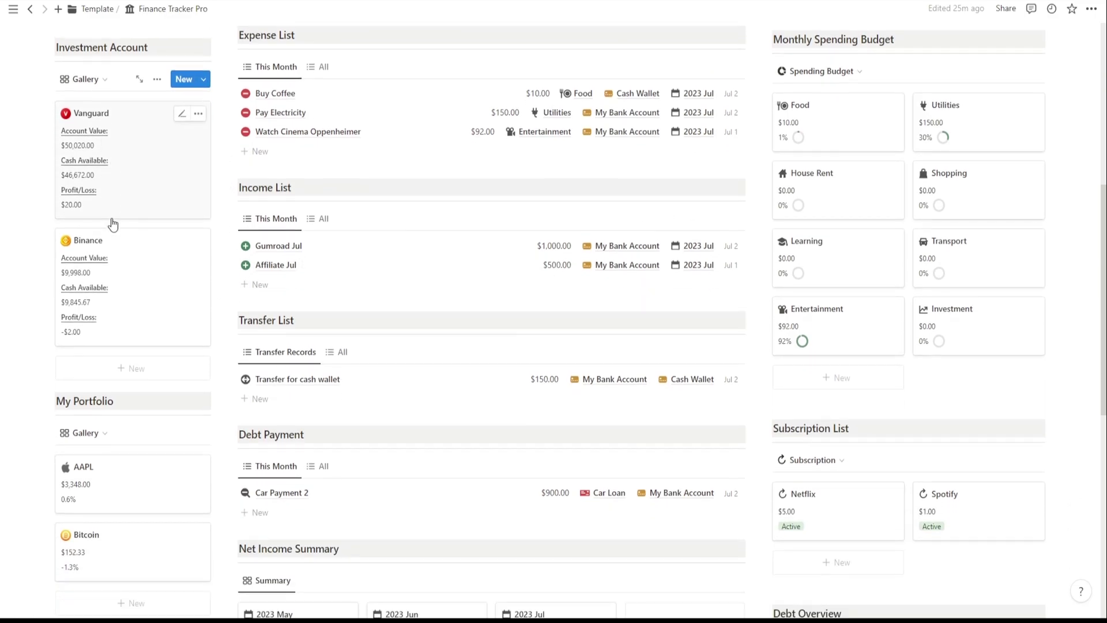
{"action": "scroll", "coordinate": [286, 419], "scroll_direction": "down", "scroll_amount": 2}
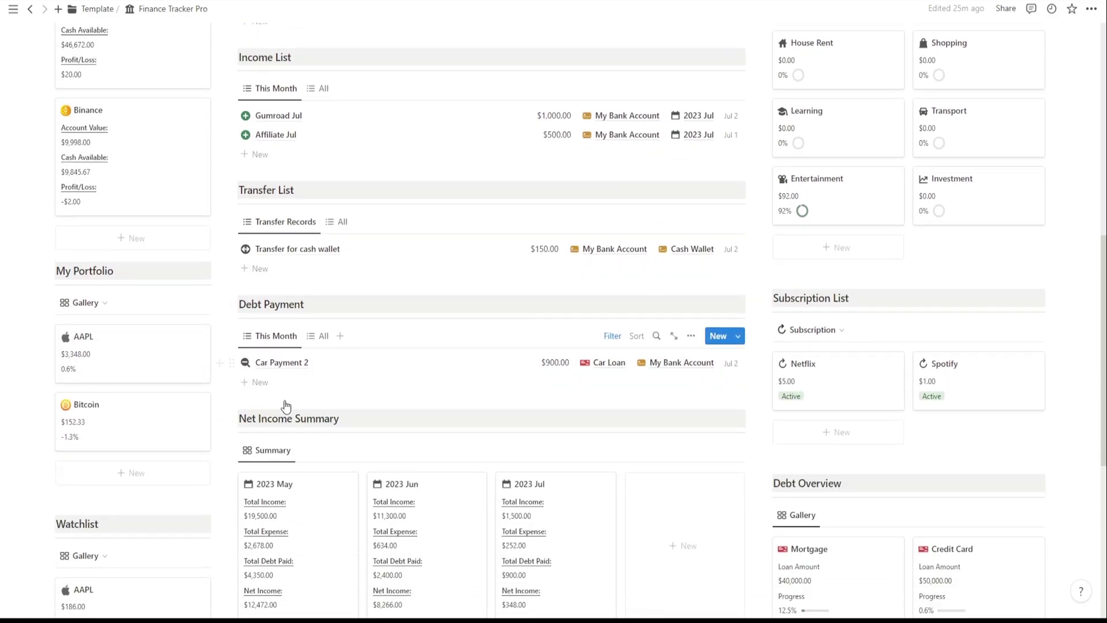
{"action": "scroll", "coordinate": [796, 401], "scroll_direction": "down", "scroll_amount": 1}
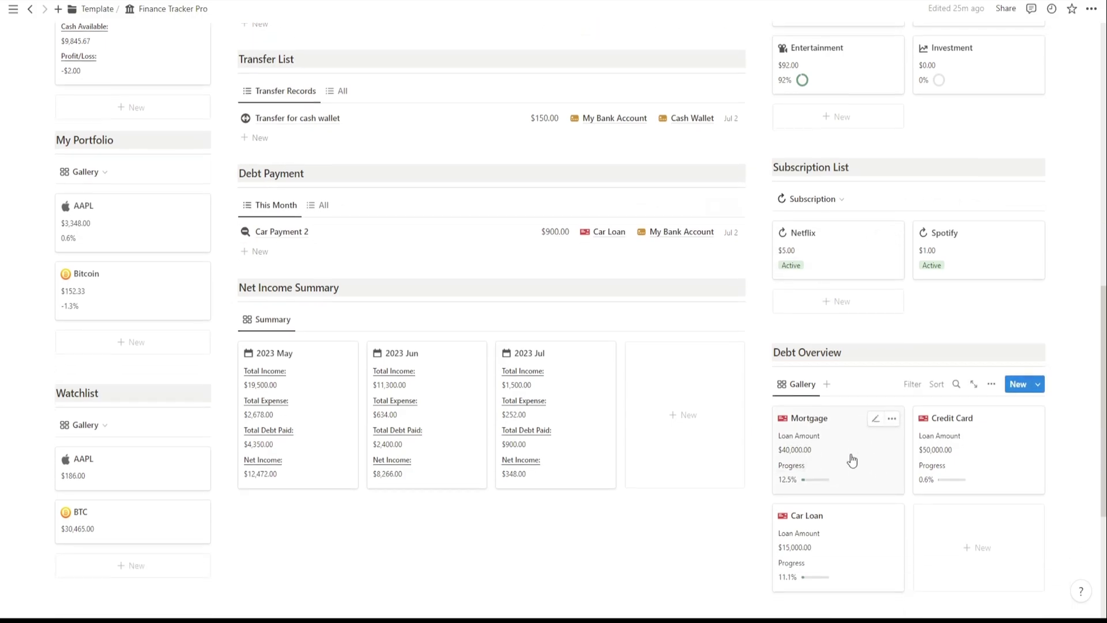
{"action": "scroll", "coordinate": [470, 385], "scroll_direction": "down", "scroll_amount": 1}
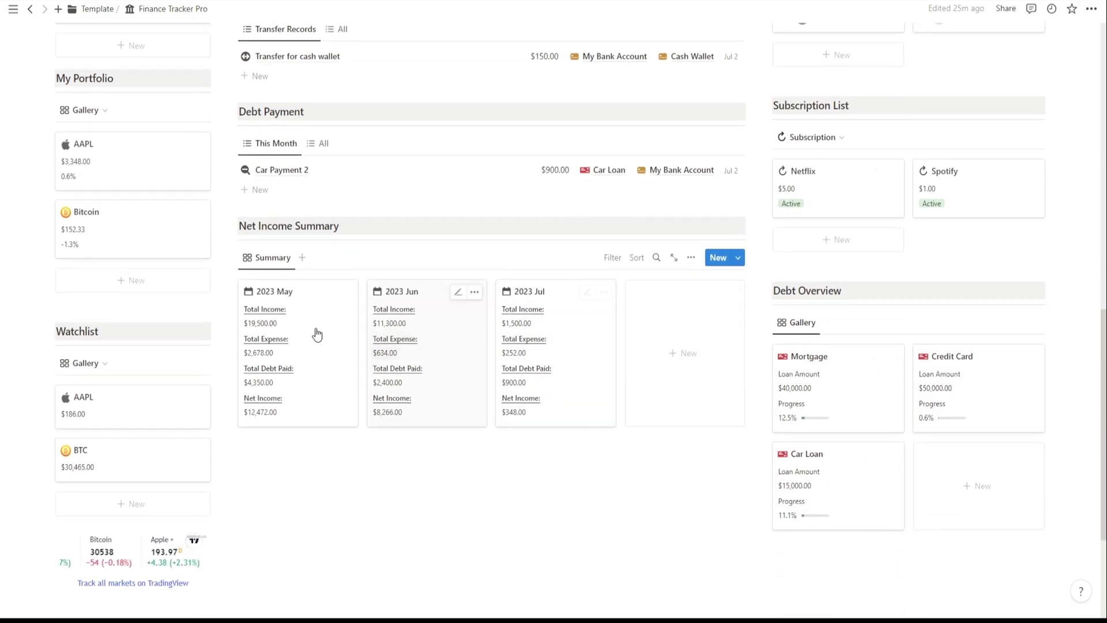
{"action": "scroll", "coordinate": [161, 494], "scroll_direction": "down", "scroll_amount": 1}
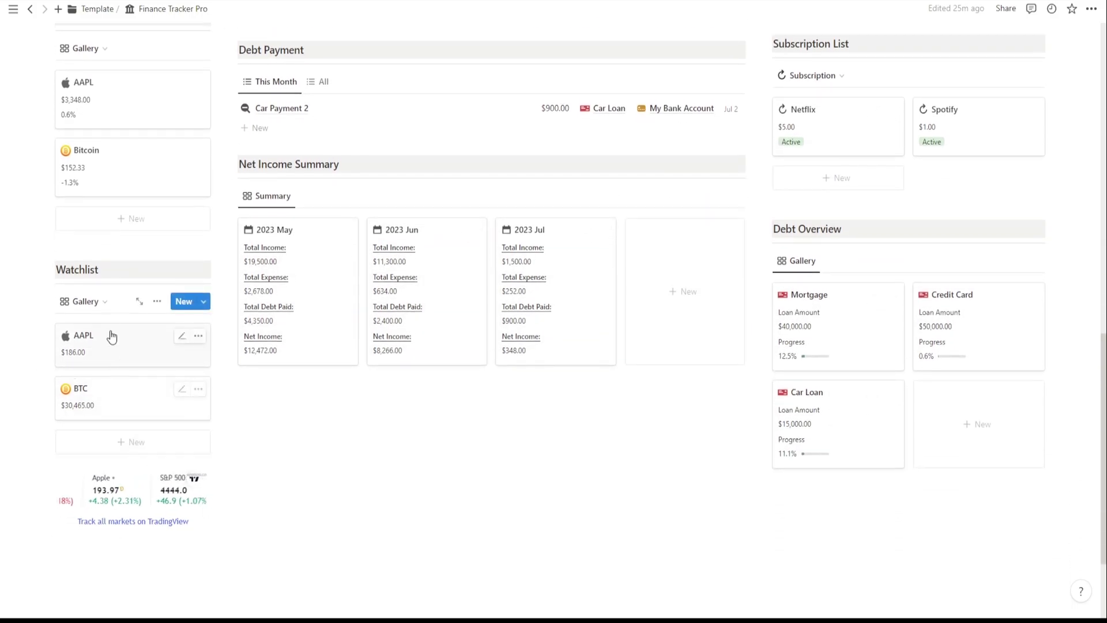
{"action": "scroll", "coordinate": [464, 408], "scroll_direction": "up", "scroll_amount": 12}
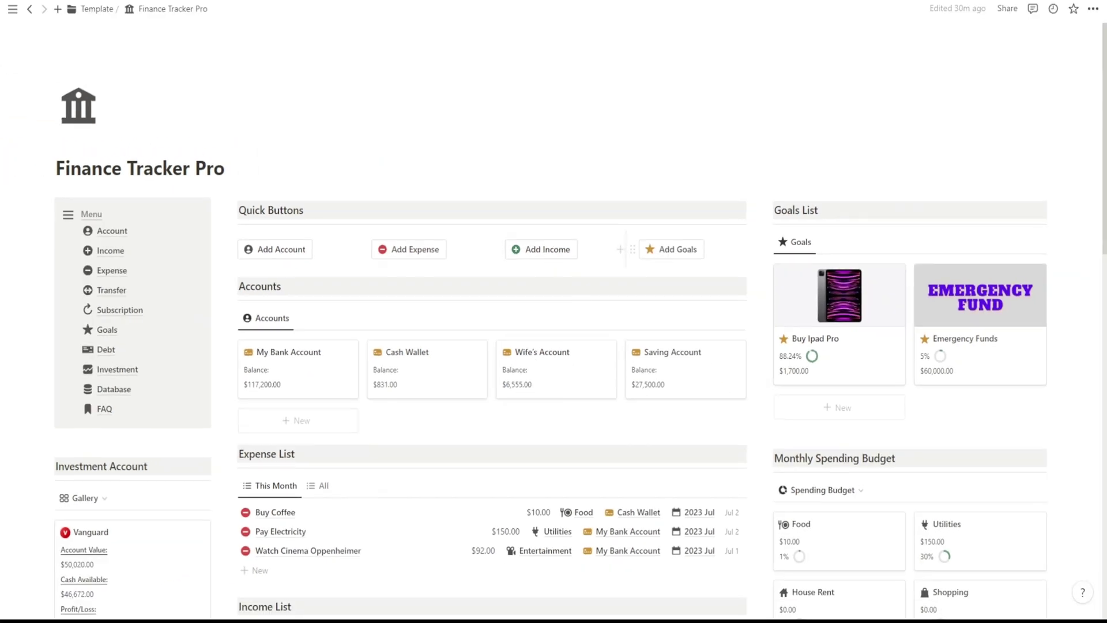
Add a $20.00 'Buy food' expense: My Bank Account, Food, 2023 Jul, July 2, 2023
{"action": "left_click", "coordinate": [415, 187]}
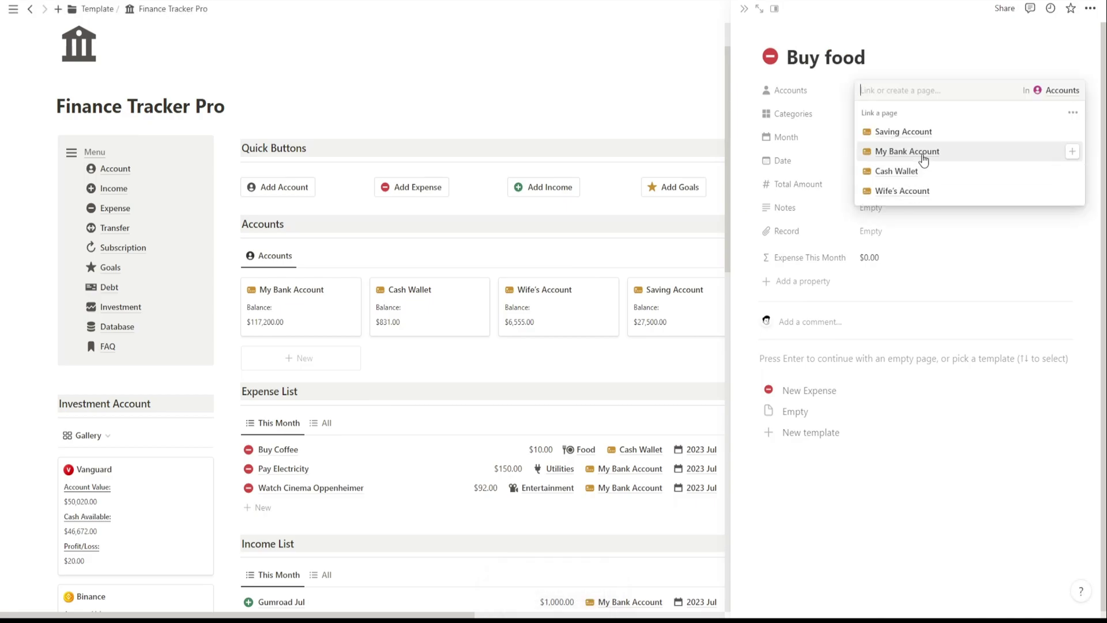
{"action": "left_click", "coordinate": [919, 151]}
{"action": "left_click", "coordinate": [878, 115]}
{"action": "left_click", "coordinate": [901, 234]}
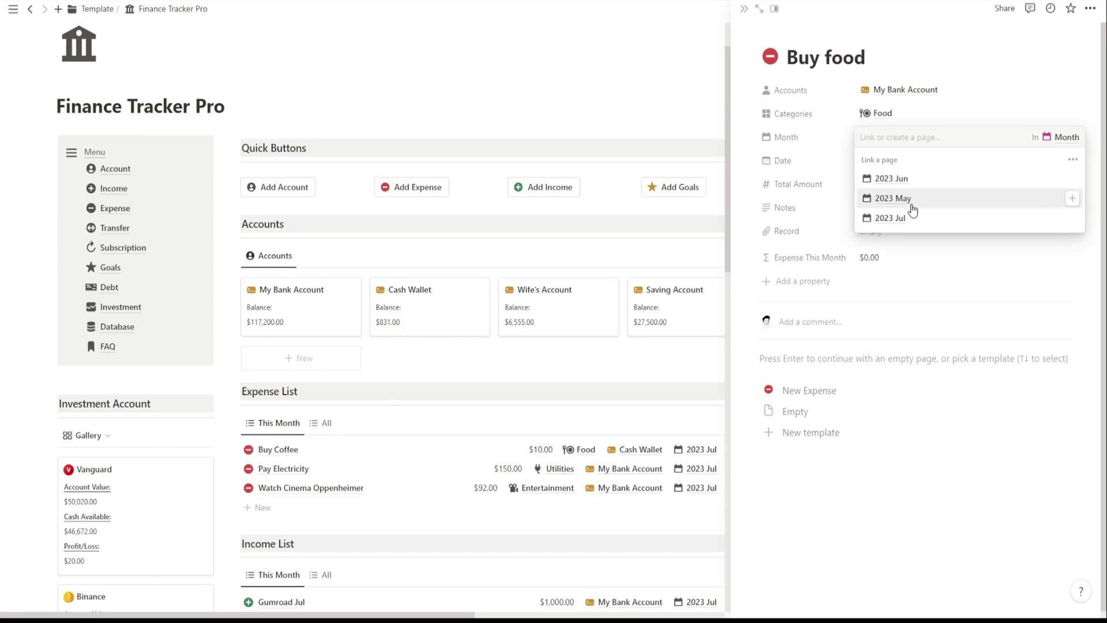
{"action": "left_click", "coordinate": [892, 218]}
{"action": "left_click", "coordinate": [886, 163]}
{"action": "left_click", "coordinate": [845, 176]}
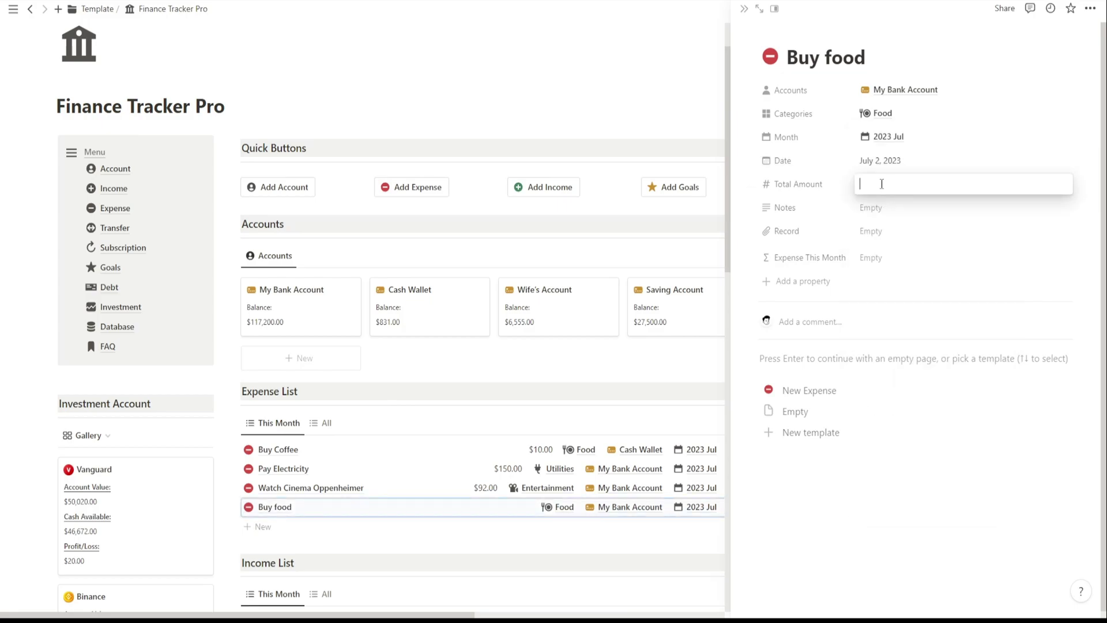
{"action": "left_click", "coordinate": [743, 7]}
{"action": "scroll", "coordinate": [298, 439], "scroll_direction": "down", "scroll_amount": 1}
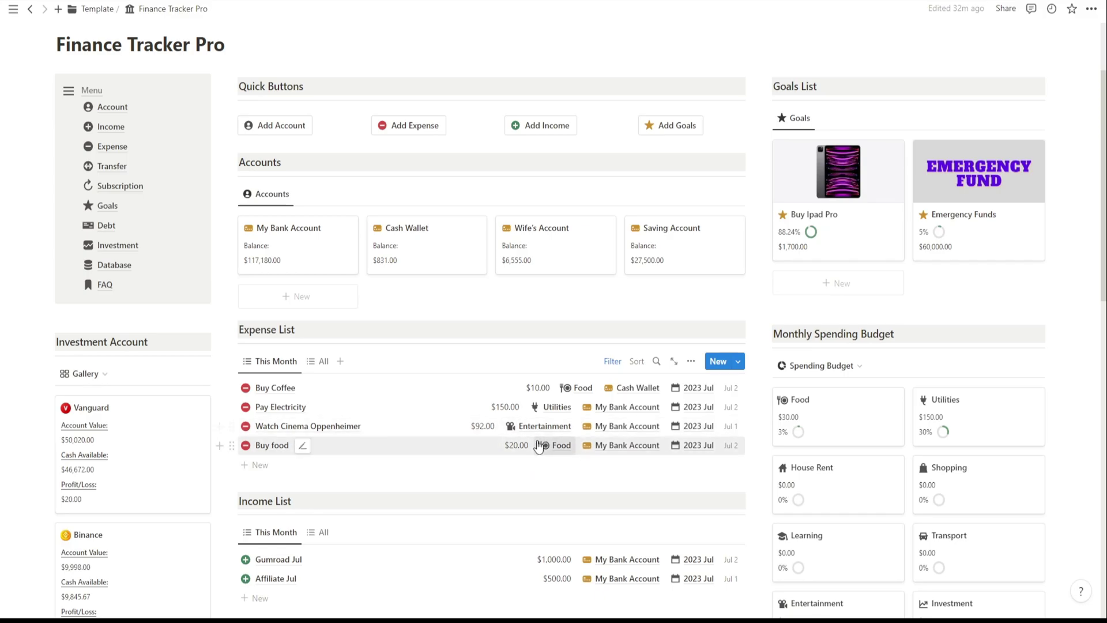
Open My Bank Account to review its $117,180.00 balance, $1,015.00 total expense and income records
{"action": "scroll", "coordinate": [648, 221], "scroll_direction": "up", "scroll_amount": 1}
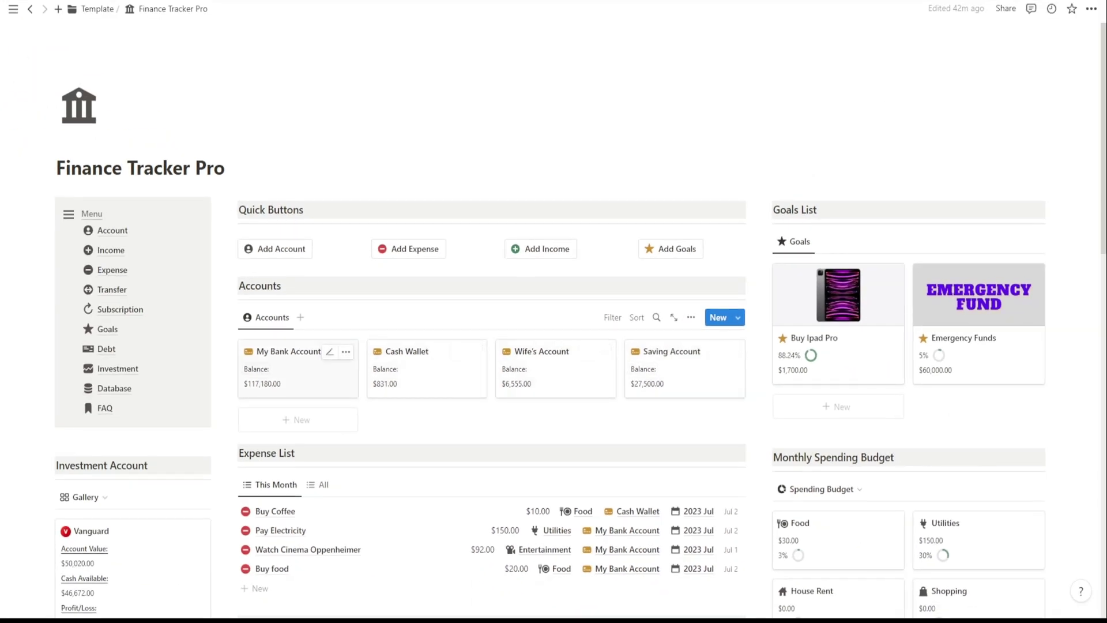
{"action": "left_click", "coordinate": [322, 390]}
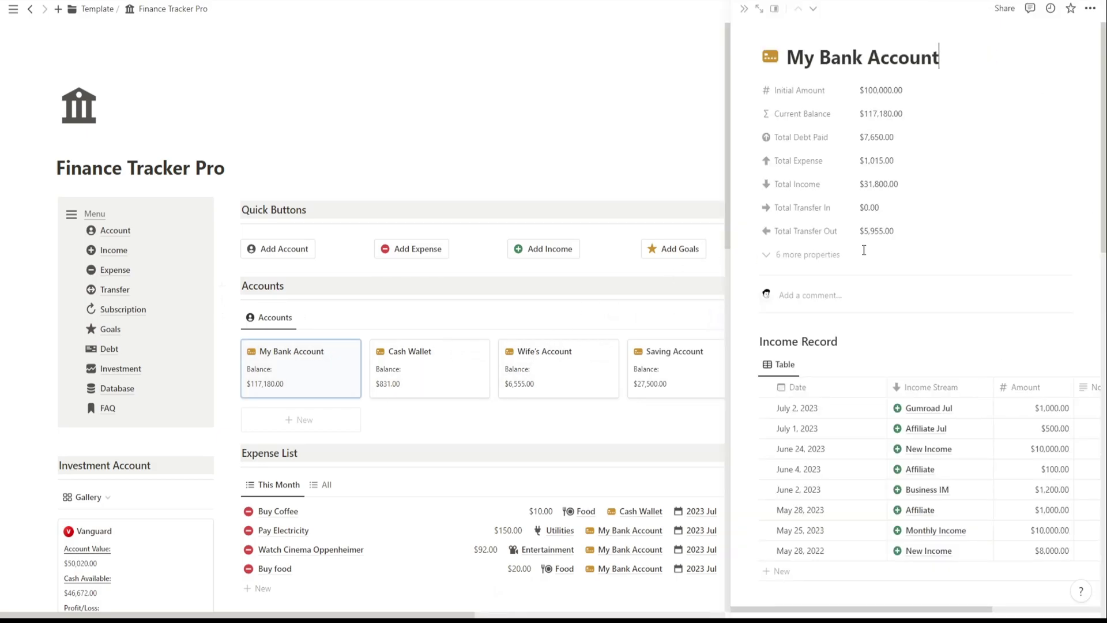
{"action": "scroll", "coordinate": [864, 250], "scroll_direction": "down", "scroll_amount": 15}
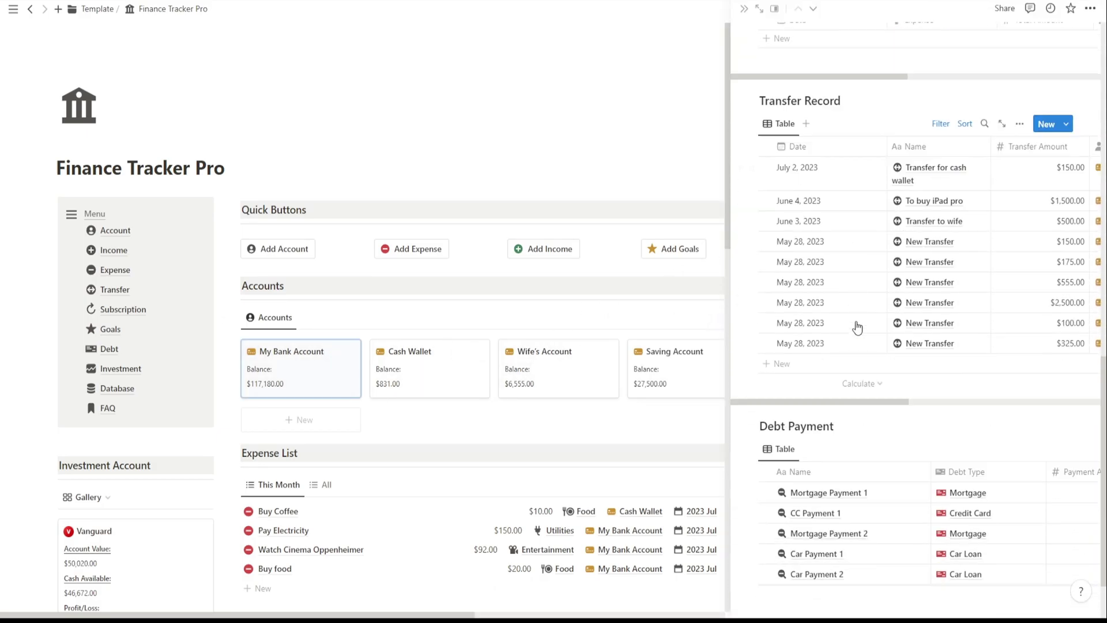
{"action": "scroll", "coordinate": [857, 328], "scroll_direction": "up", "scroll_amount": 15}
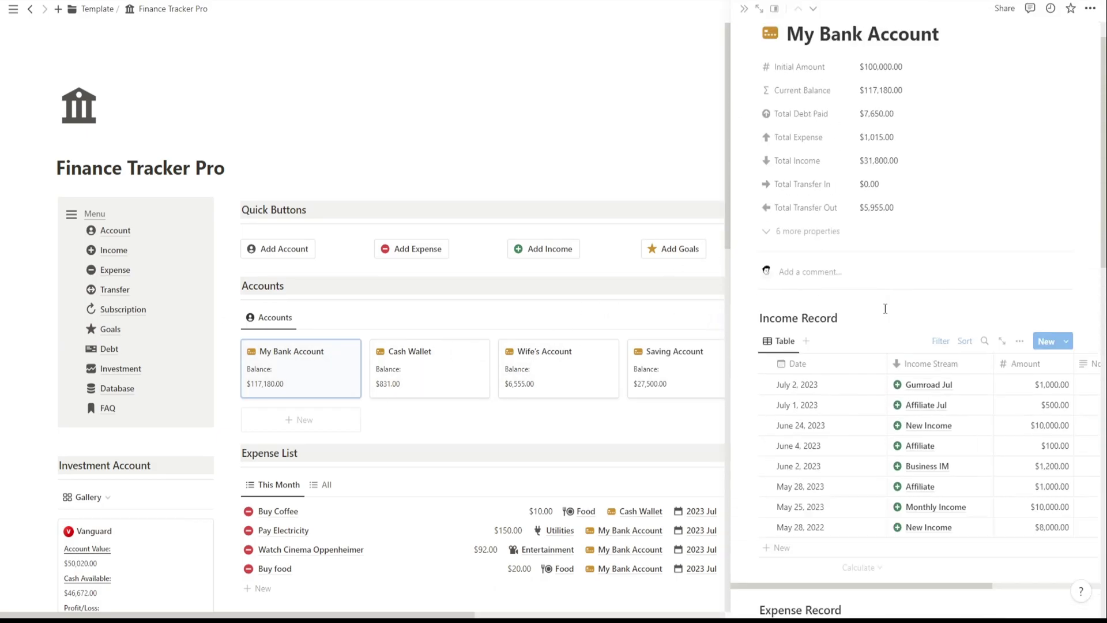
Close the My Bank Account preview and switch the Expense List to its All view
{"action": "left_click", "coordinate": [744, 10]}
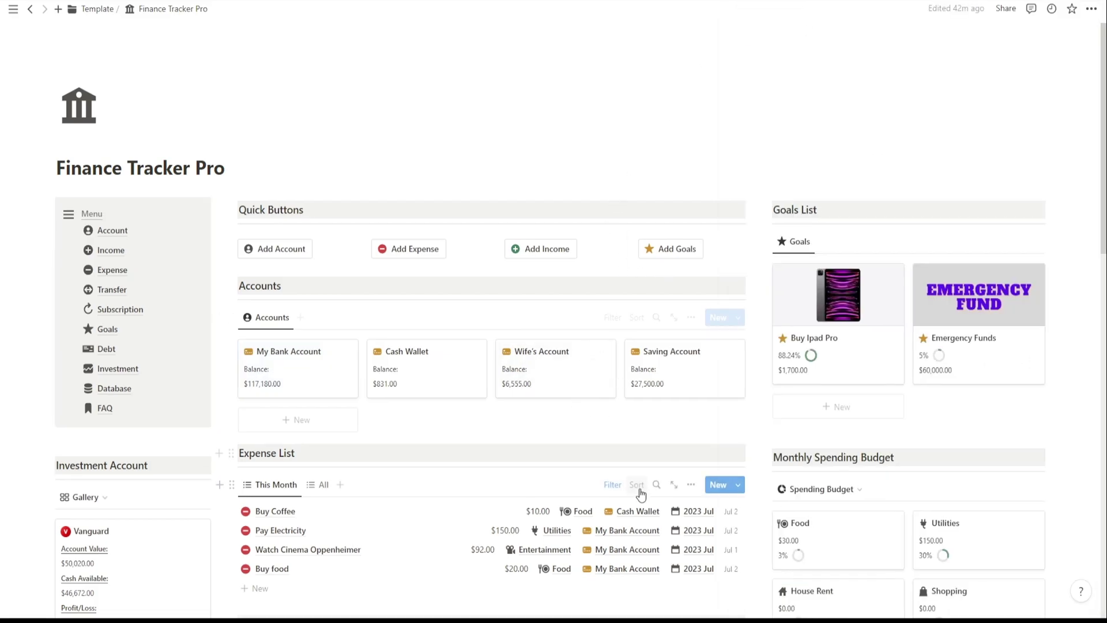
{"action": "scroll", "coordinate": [715, 315], "scroll_direction": "down", "scroll_amount": 5}
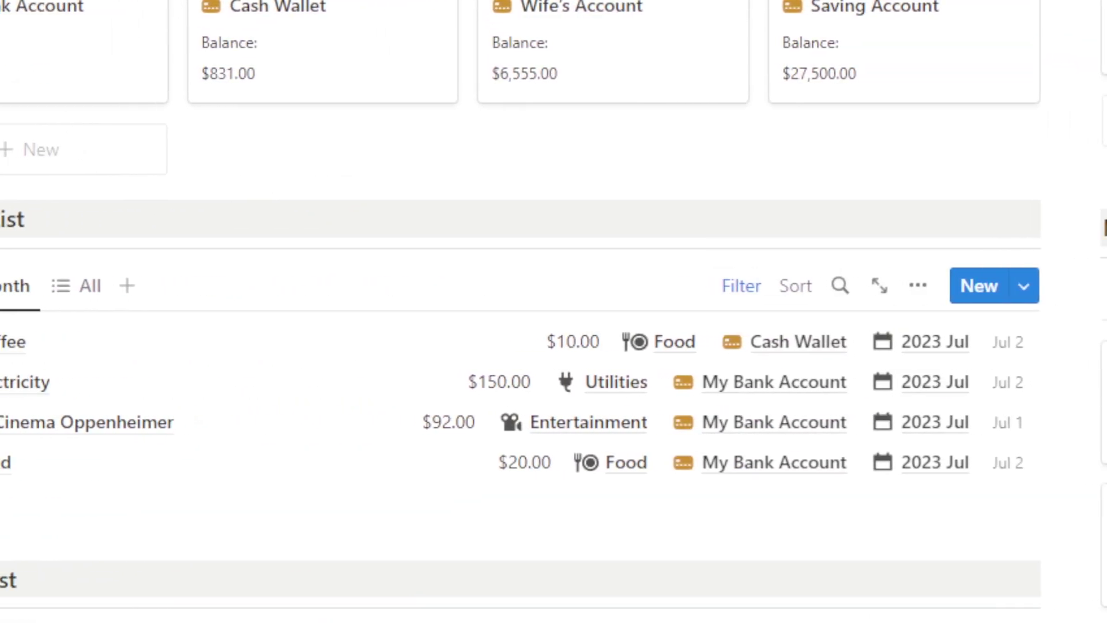
{"action": "left_click", "coordinate": [11, 285]}
{"action": "scroll", "coordinate": [282, 375], "scroll_direction": "down", "scroll_amount": 8}
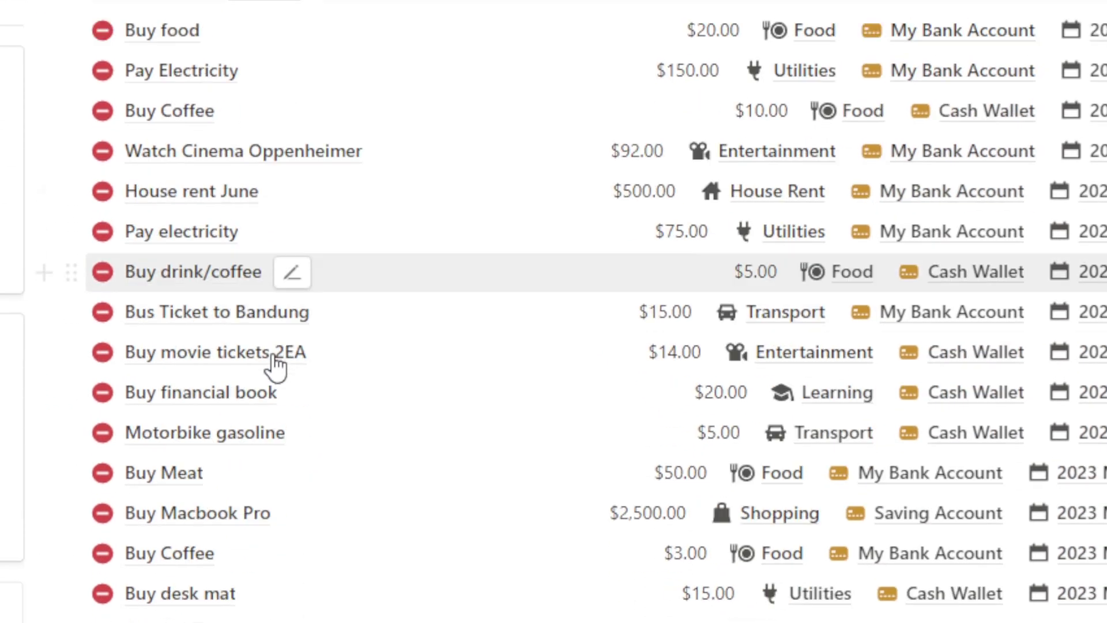
{"action": "scroll", "coordinate": [282, 373], "scroll_direction": "down", "scroll_amount": 1}
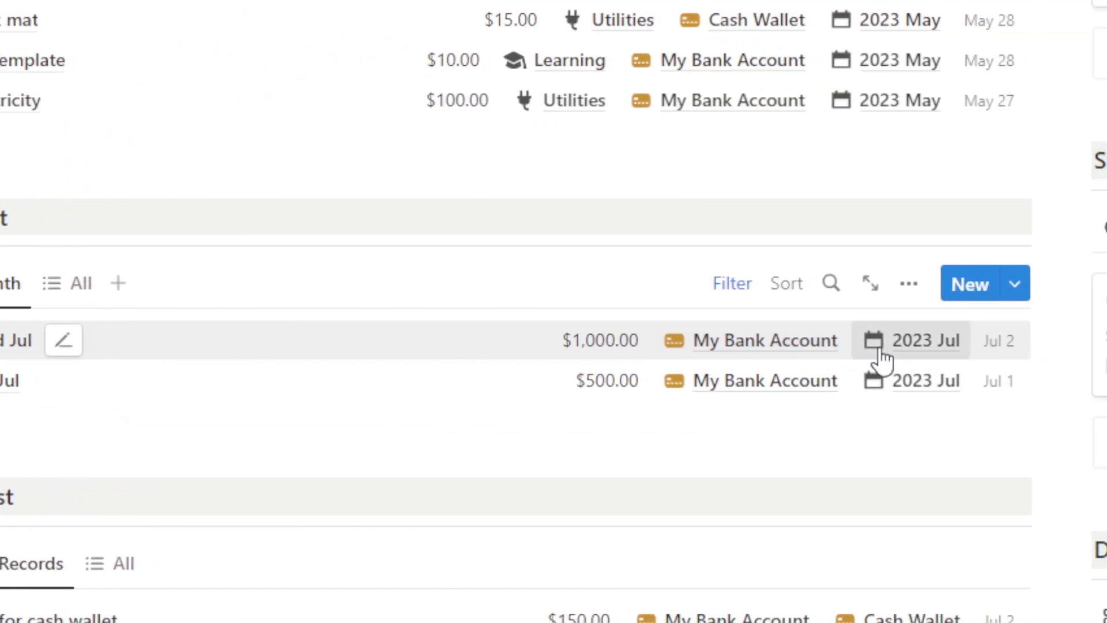
Switch the Income List and the Transfer List to their All views
{"action": "left_click", "coordinate": [345, 283]}
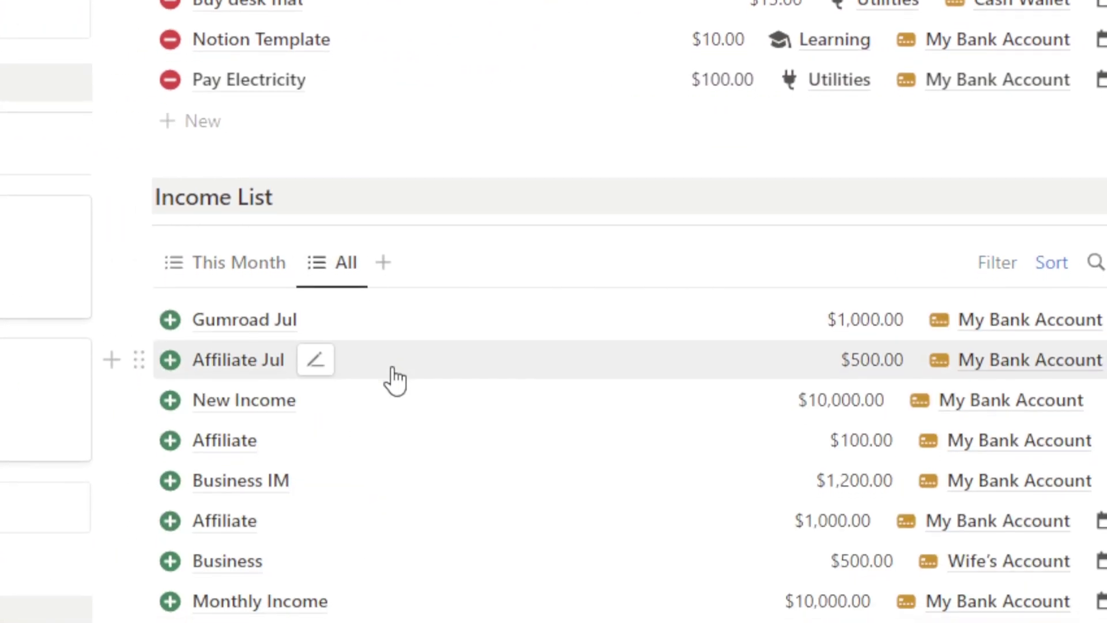
{"action": "scroll", "coordinate": [390, 379], "scroll_direction": "down", "scroll_amount": 4}
{"action": "scroll", "coordinate": [362, 371], "scroll_direction": "down", "scroll_amount": 2}
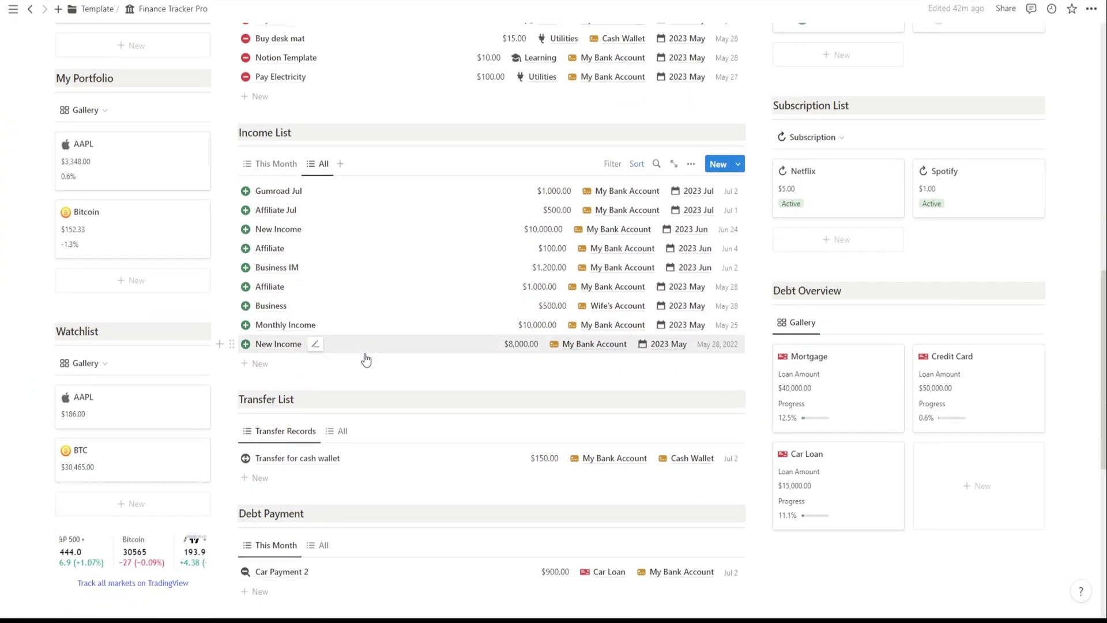
{"action": "left_click", "coordinate": [340, 439]}
{"action": "scroll", "coordinate": [378, 469], "scroll_direction": "down", "scroll_amount": 3}
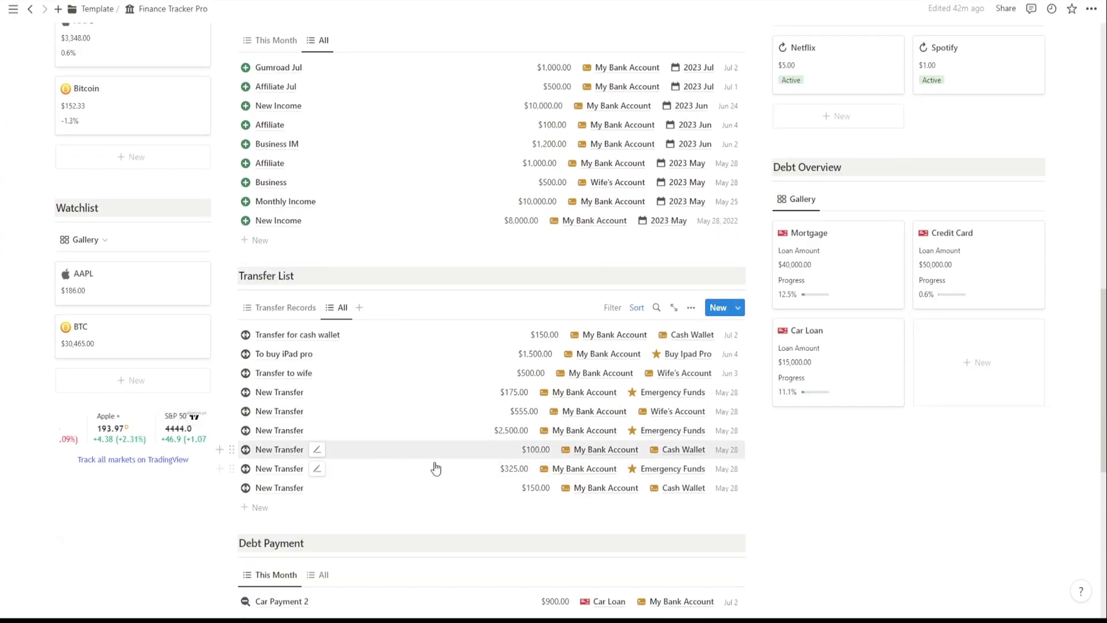
Put the Transfer List back on Transfer Records and scroll down to the Net Income Summary
{"action": "left_click", "coordinate": [285, 307]}
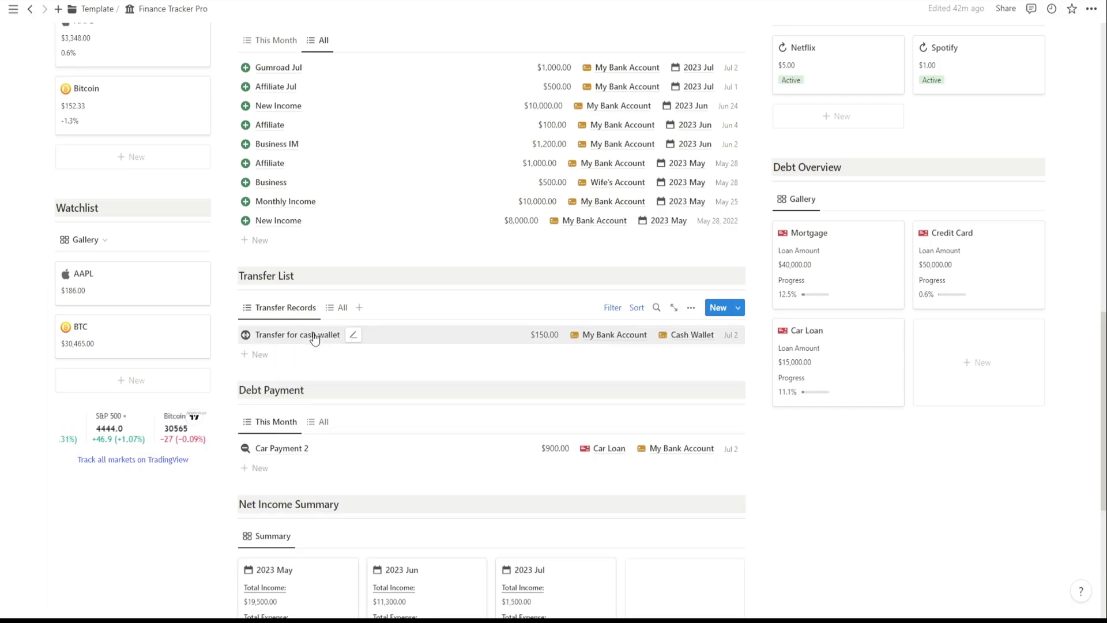
{"action": "scroll", "coordinate": [322, 334], "scroll_direction": "down", "scroll_amount": 3}
{"action": "scroll", "coordinate": [300, 358], "scroll_direction": "down", "scroll_amount": 2}
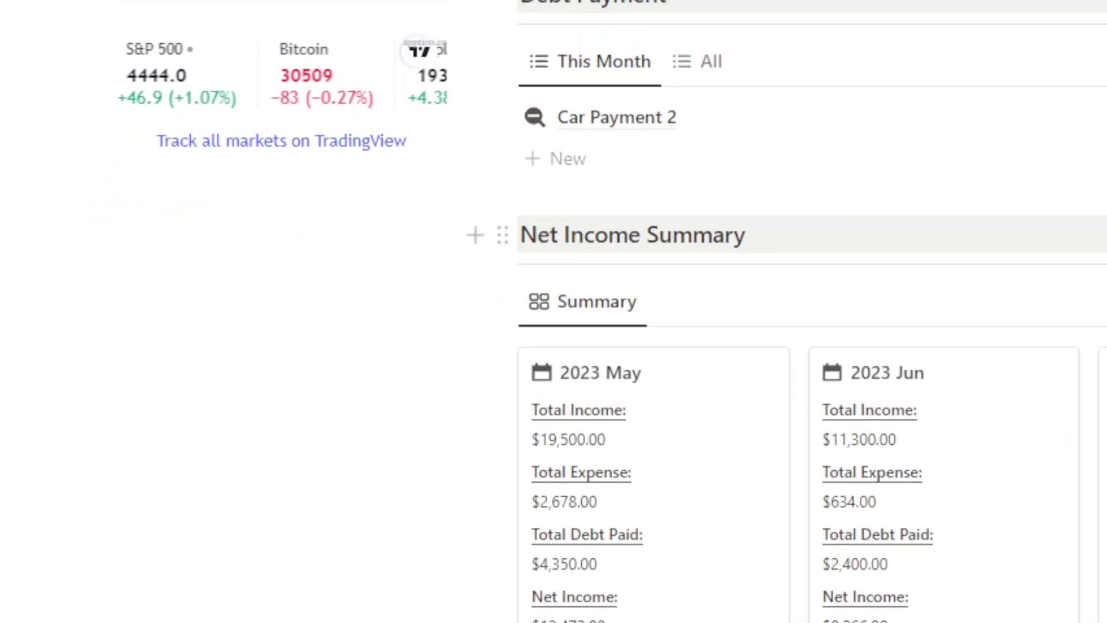
{"action": "scroll", "coordinate": [651, 375], "scroll_direction": "down", "scroll_amount": 2}
{"action": "scroll", "coordinate": [651, 375], "scroll_direction": "down", "scroll_amount": 1}
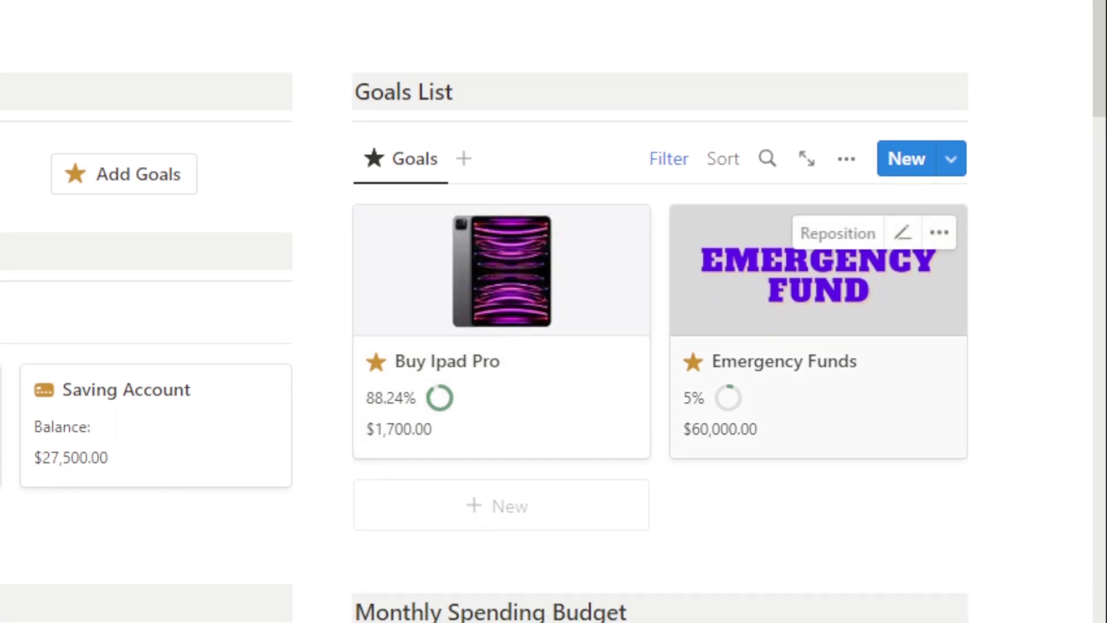
{"action": "left_click", "coordinate": [521, 299]}
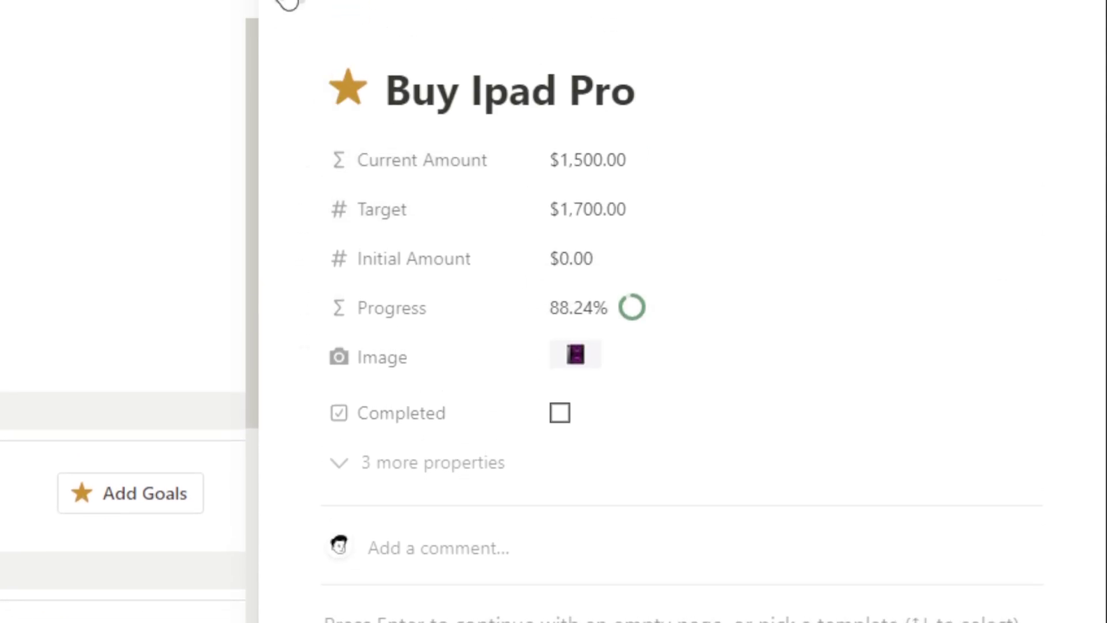
{"action": "left_click", "coordinate": [256, 447]}
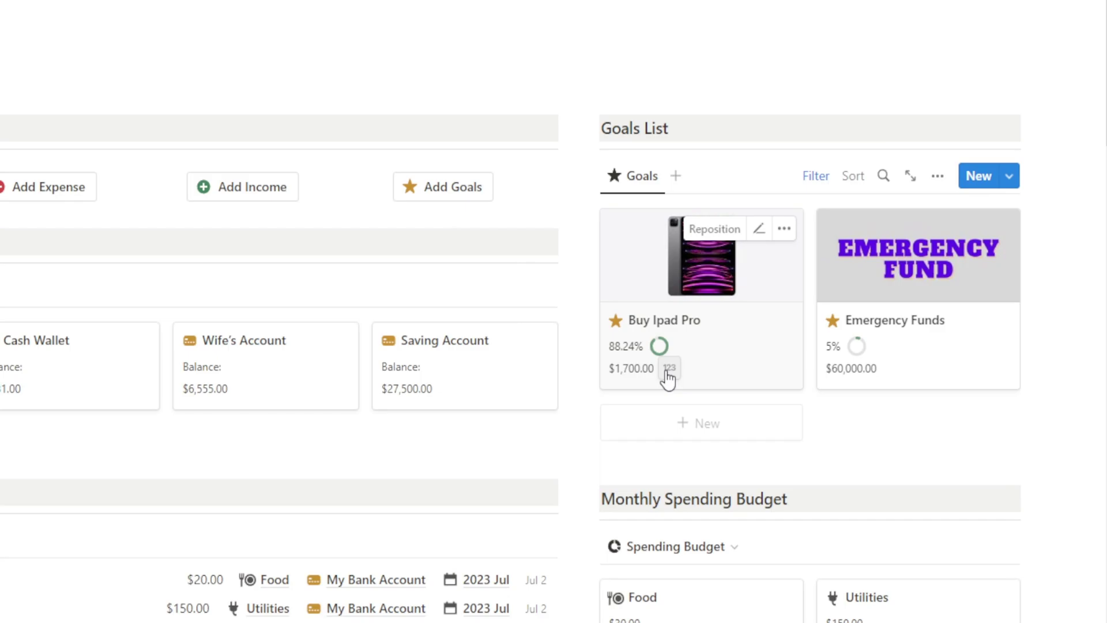
{"action": "scroll", "coordinate": [873, 381], "scroll_direction": "down", "scroll_amount": 5}
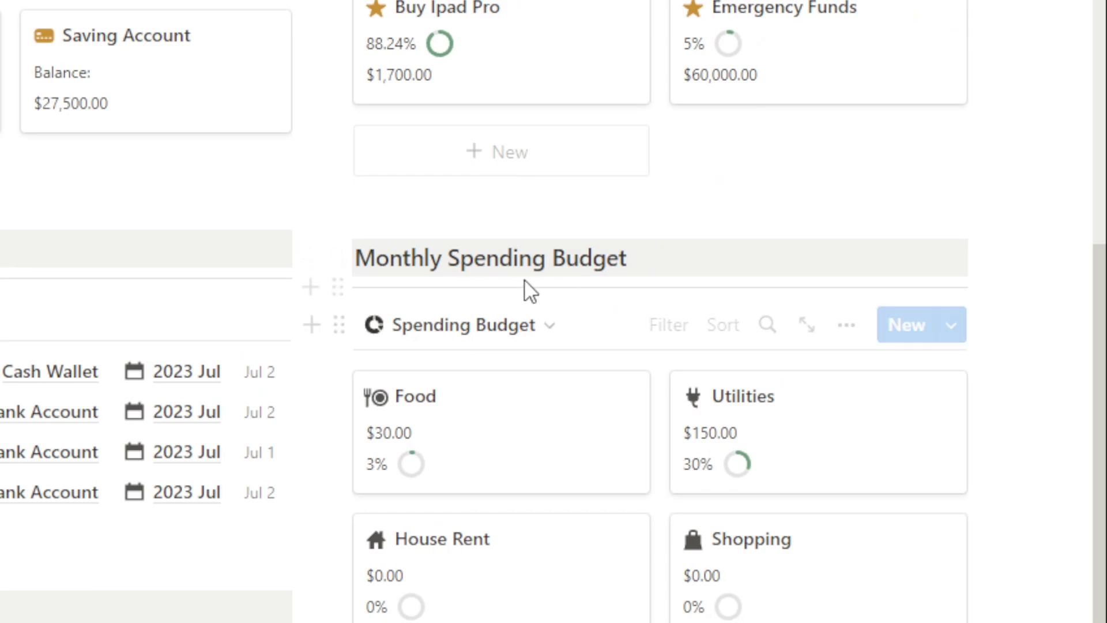
{"action": "scroll", "coordinate": [529, 291], "scroll_direction": "down", "scroll_amount": 2}
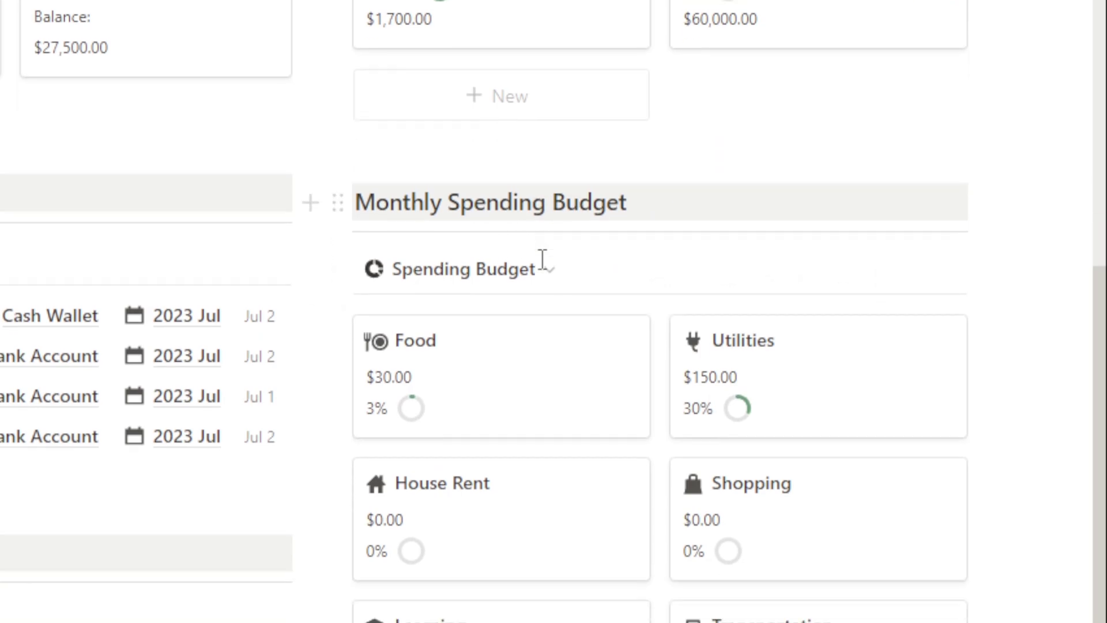
{"action": "scroll", "coordinate": [785, 332], "scroll_direction": "down", "scroll_amount": 2}
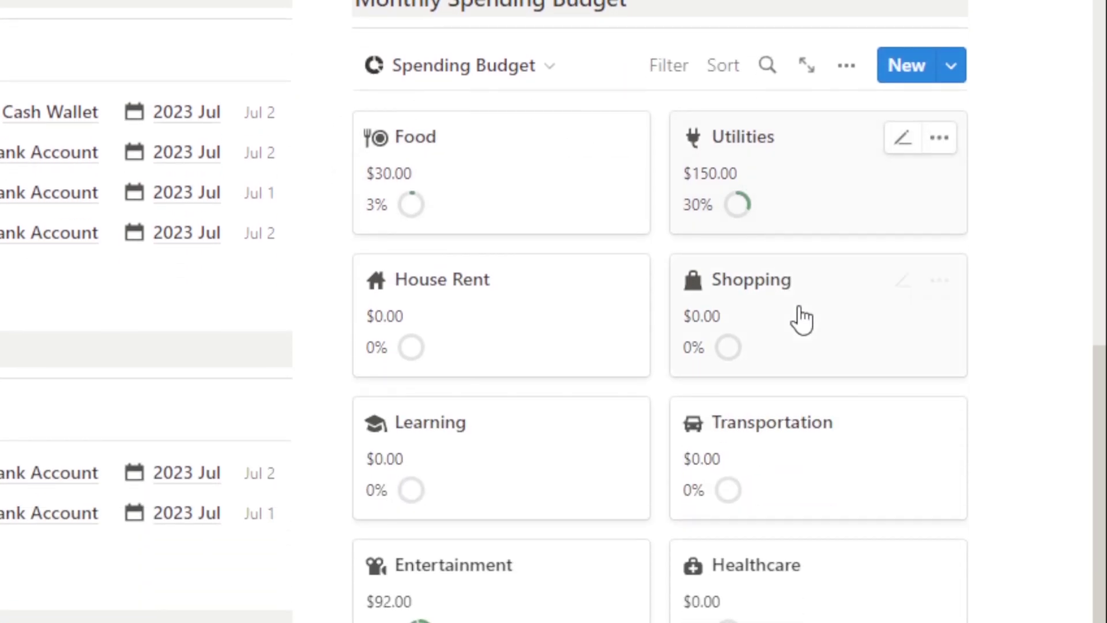
{"action": "scroll", "coordinate": [574, 377], "scroll_direction": "down", "scroll_amount": 2}
{"action": "scroll", "coordinate": [574, 377], "scroll_direction": "down", "scroll_amount": 2}
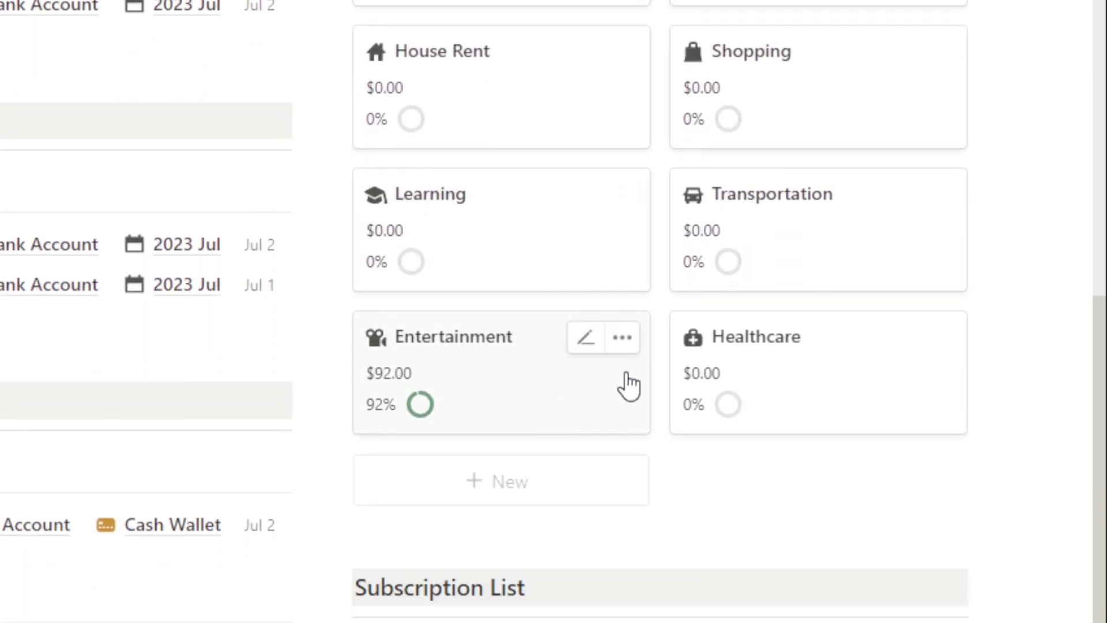
{"action": "scroll", "coordinate": [746, 358], "scroll_direction": "up", "scroll_amount": 1}
{"action": "scroll", "coordinate": [409, 385], "scroll_direction": "down", "scroll_amount": 1}
{"action": "scroll", "coordinate": [409, 385], "scroll_direction": "down", "scroll_amount": 1}
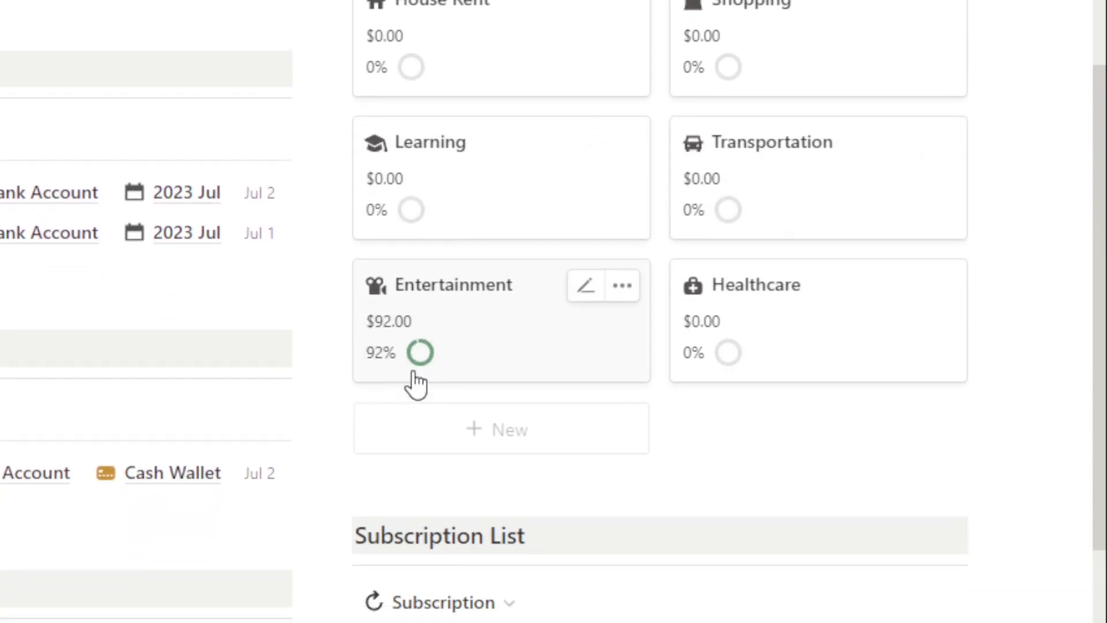
{"action": "mouse_move", "coordinate": [421, 353]}
{"action": "scroll", "coordinate": [430, 358], "scroll_direction": "up", "scroll_amount": 6}
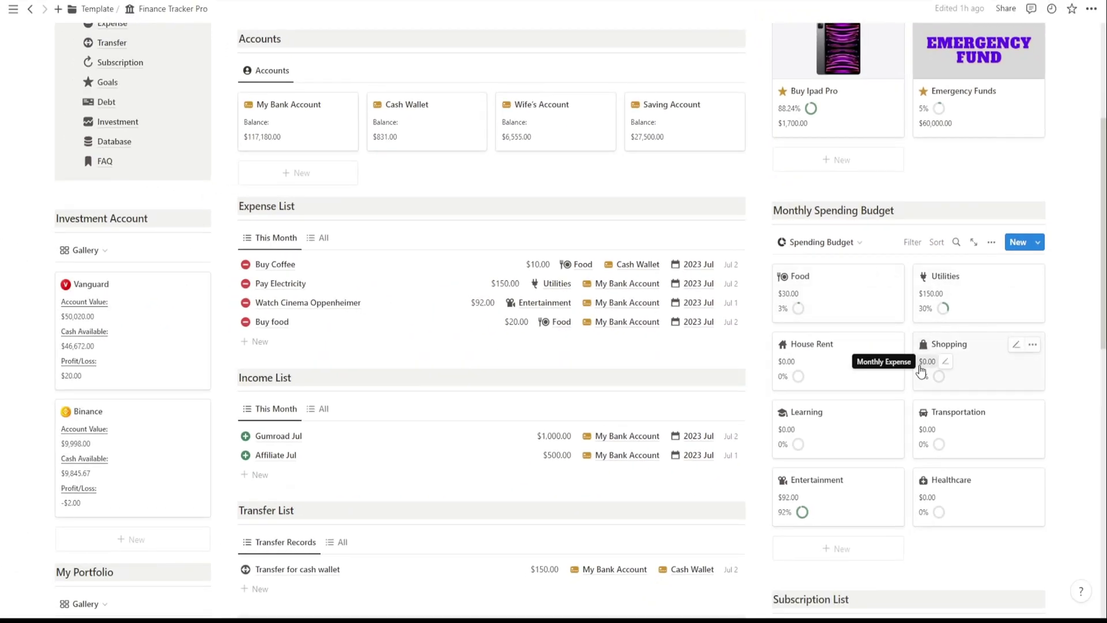
{"action": "scroll", "coordinate": [921, 372], "scroll_direction": "up", "scroll_amount": 5}
{"action": "scroll", "coordinate": [554, 320], "scroll_direction": "down", "scroll_amount": 9}
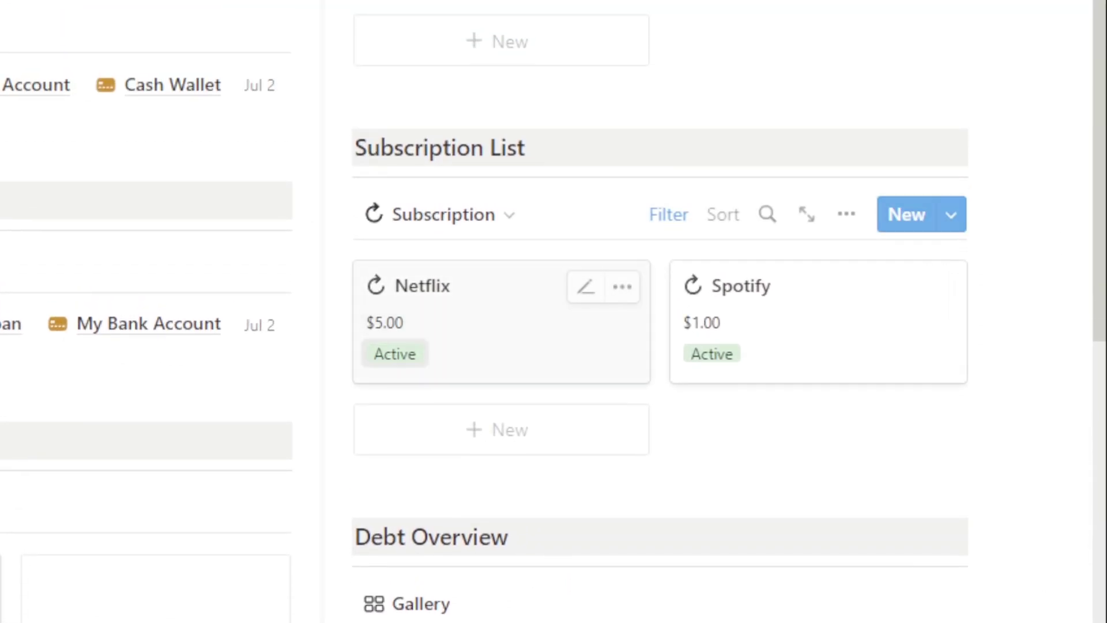
{"action": "left_click", "coordinate": [395, 354]}
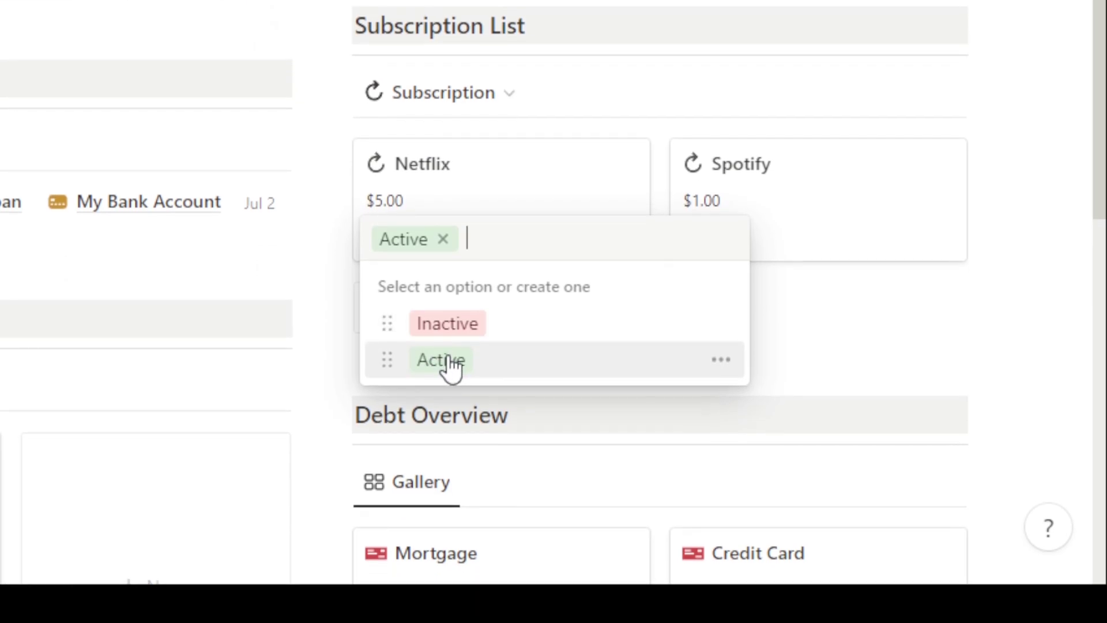
{"action": "left_click", "coordinate": [447, 491]}
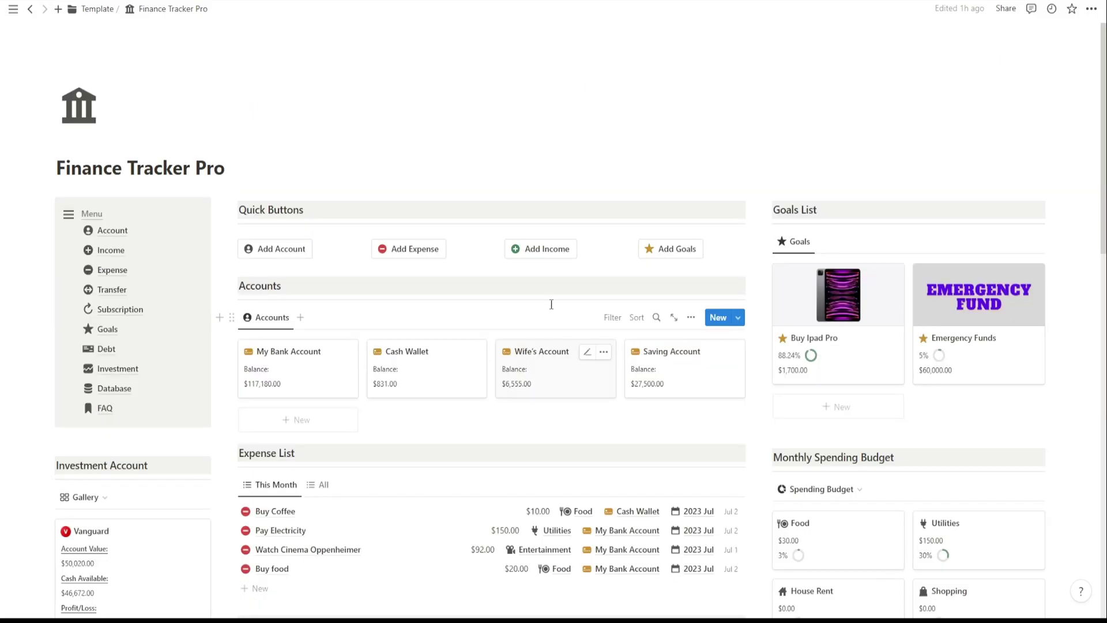
{"action": "scroll", "coordinate": [527, 316], "scroll_direction": "down", "scroll_amount": 20}
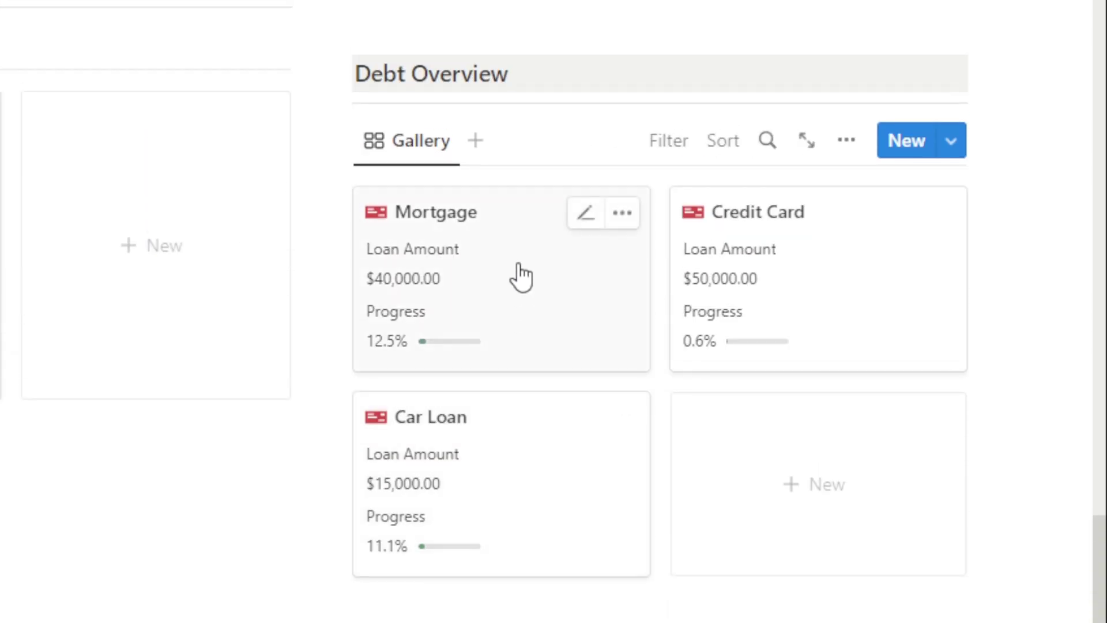
{"action": "left_click", "coordinate": [522, 279]}
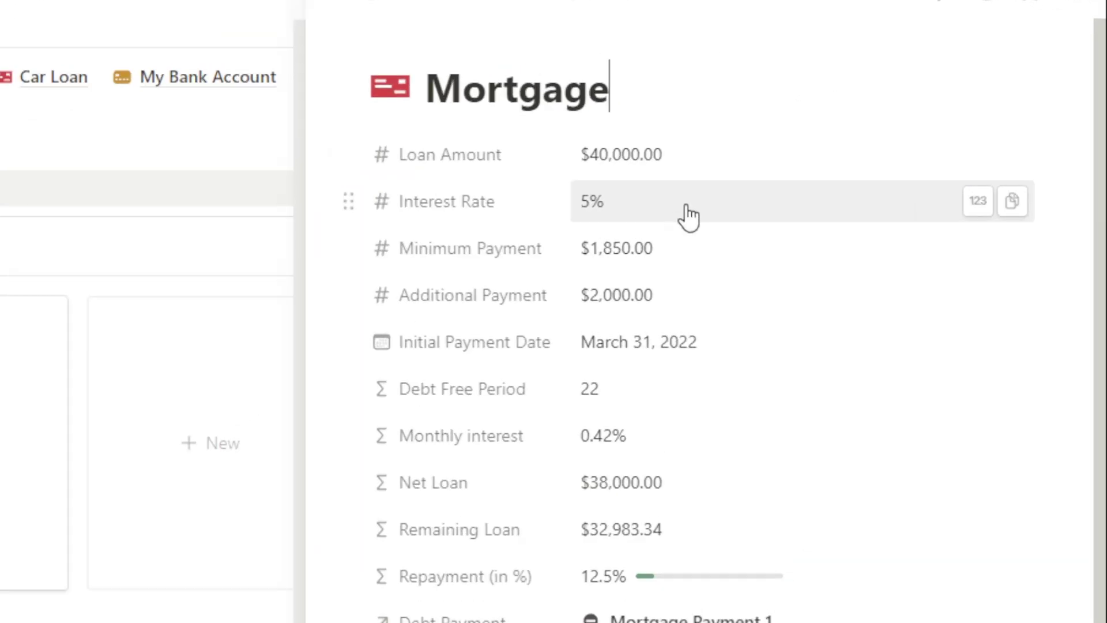
{"action": "scroll", "coordinate": [638, 341], "scroll_direction": "down", "scroll_amount": 10}
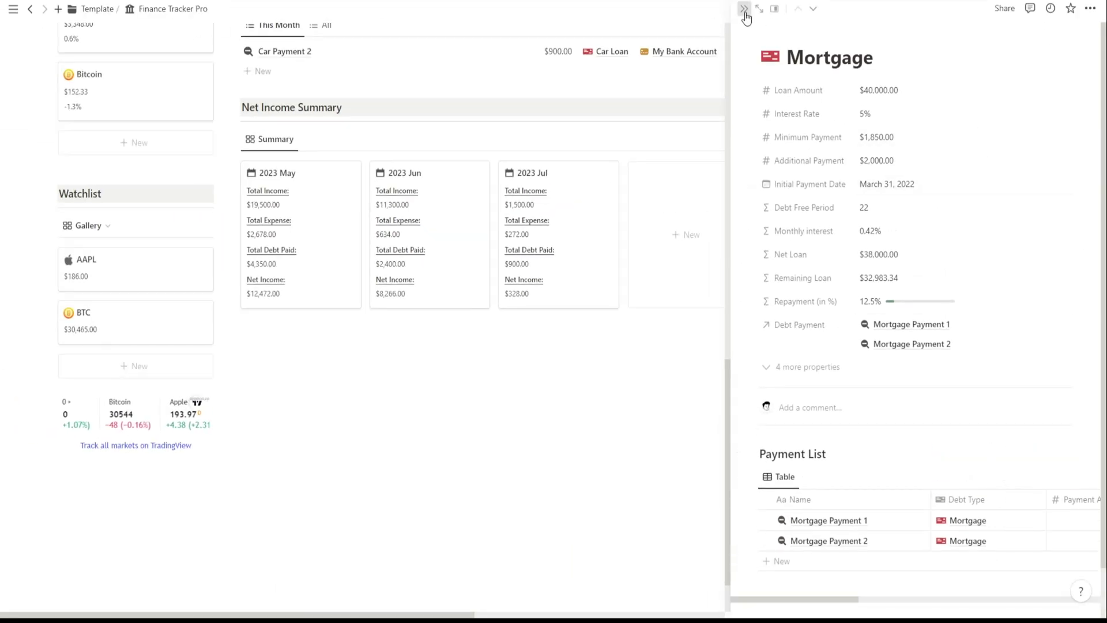
{"action": "left_click", "coordinate": [744, 11]}
{"action": "scroll", "coordinate": [865, 404], "scroll_direction": "up", "scroll_amount": 4}
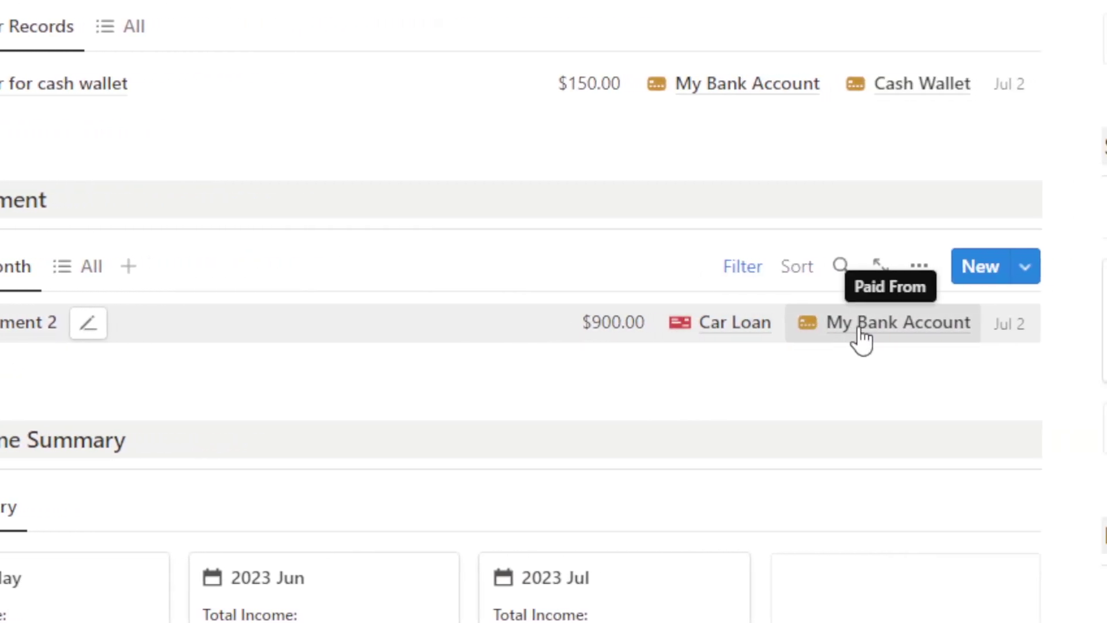
Change the BTC card's price in the Watchlist gallery to $30,556.00, then scroll back up
{"action": "scroll", "coordinate": [594, 257], "scroll_direction": "up", "scroll_amount": 5}
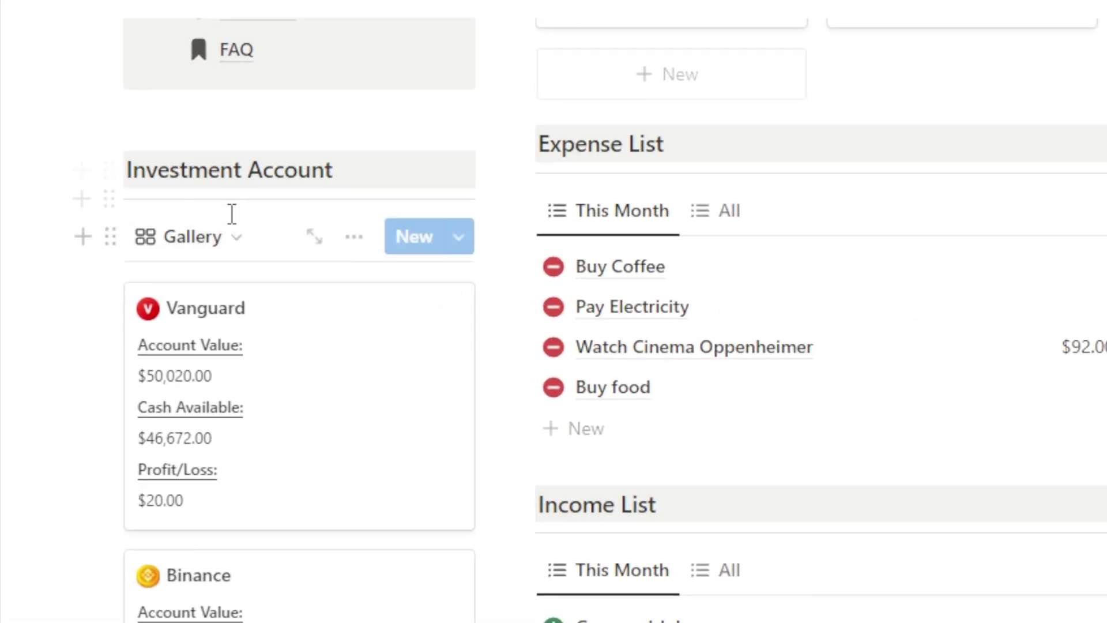
{"action": "scroll", "coordinate": [228, 220], "scroll_direction": "down", "scroll_amount": 3}
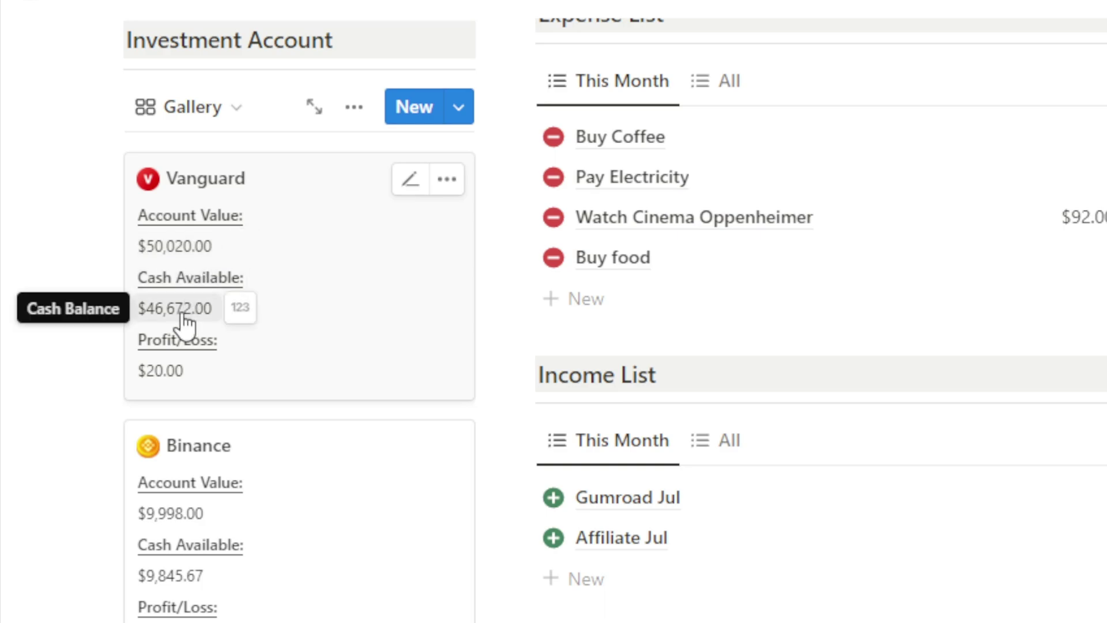
{"action": "scroll", "coordinate": [346, 376], "scroll_direction": "down", "scroll_amount": 5}
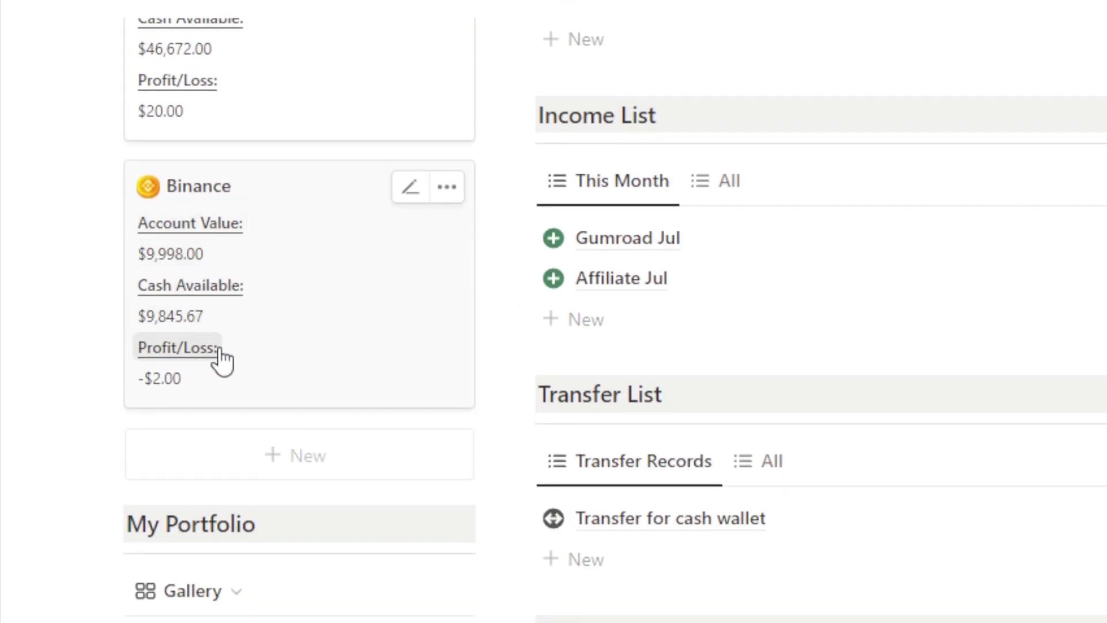
{"action": "scroll", "coordinate": [221, 350], "scroll_direction": "down", "scroll_amount": 1}
{"action": "scroll", "coordinate": [313, 364], "scroll_direction": "down", "scroll_amount": 8}
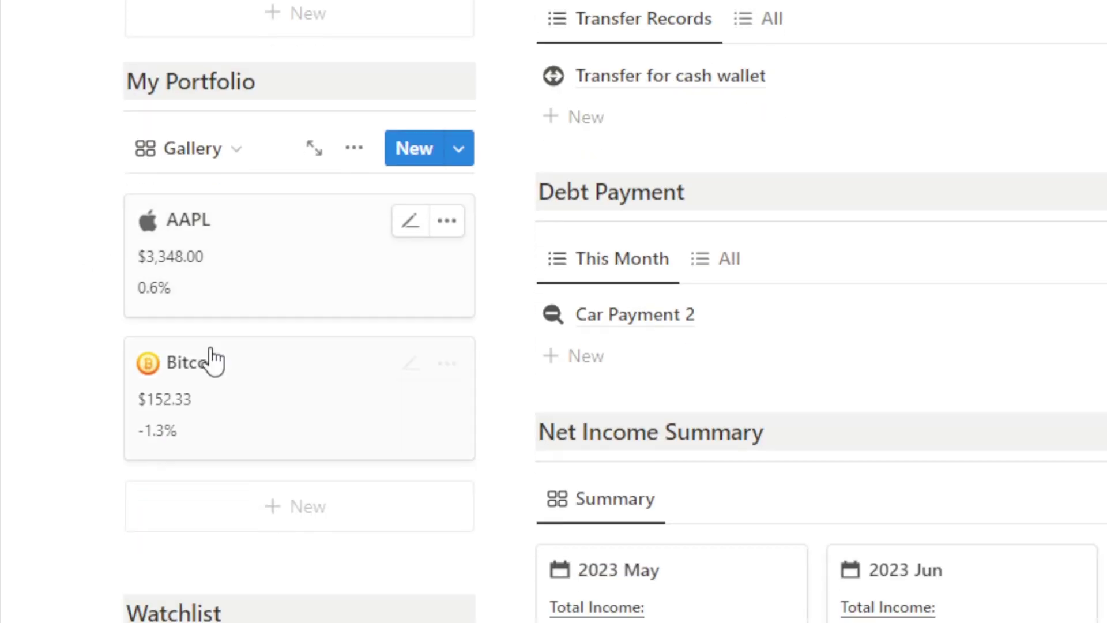
{"action": "scroll", "coordinate": [149, 295], "scroll_direction": "up", "scroll_amount": 1}
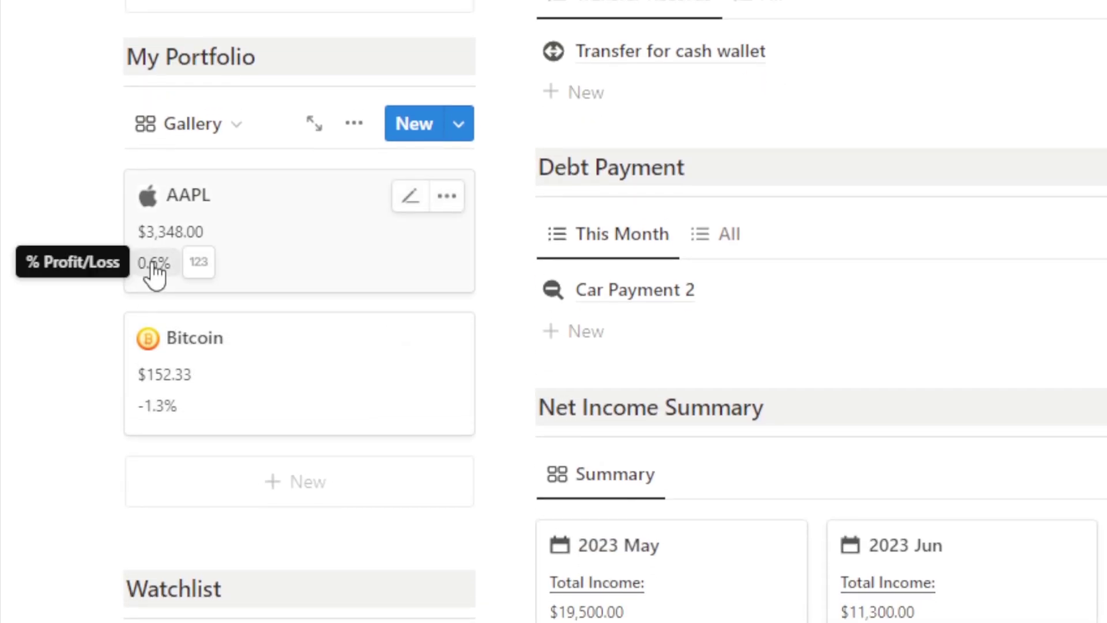
{"action": "scroll", "coordinate": [155, 323], "scroll_direction": "down", "scroll_amount": 1}
{"action": "scroll", "coordinate": [259, 302], "scroll_direction": "down", "scroll_amount": 7}
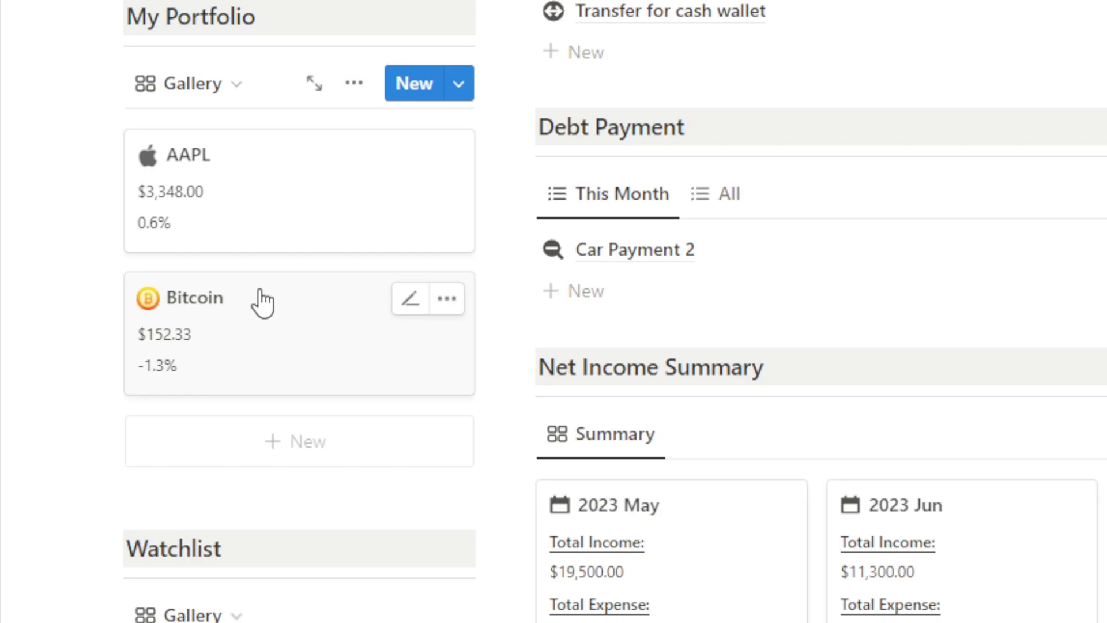
{"action": "scroll", "coordinate": [225, 359], "scroll_direction": "down", "scroll_amount": 4}
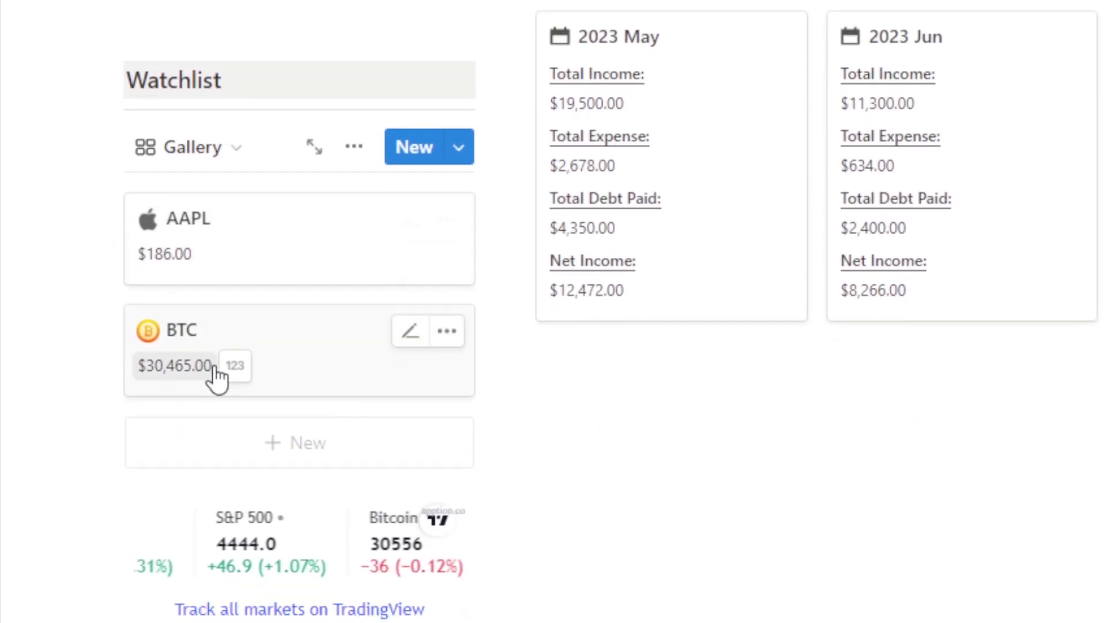
{"action": "scroll", "coordinate": [182, 265], "scroll_direction": "up", "scroll_amount": 1}
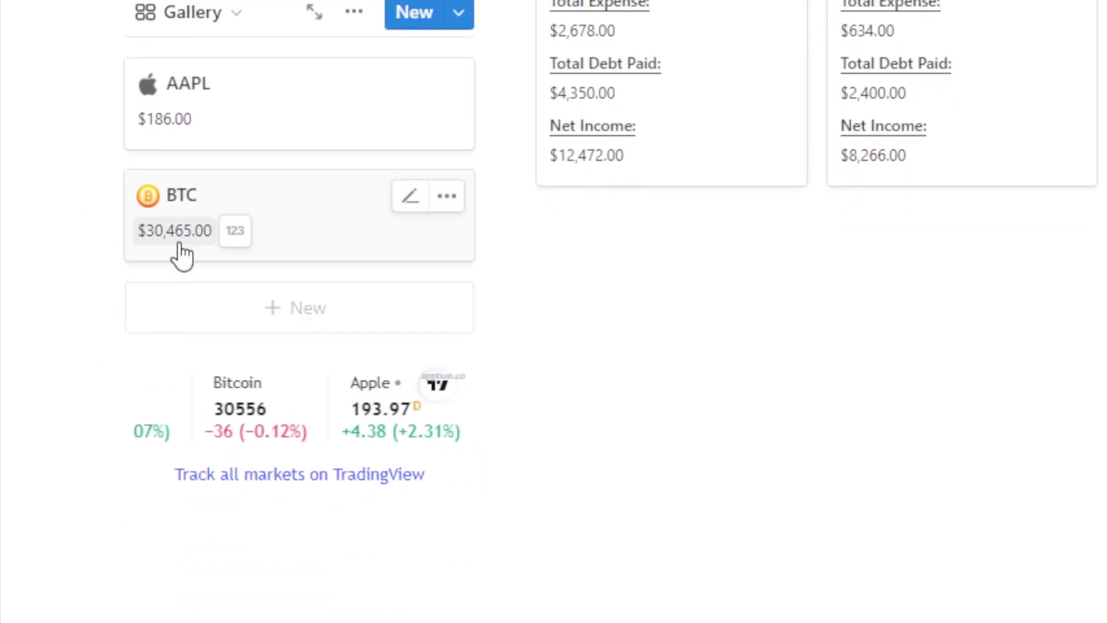
{"action": "left_click", "coordinate": [181, 240]}
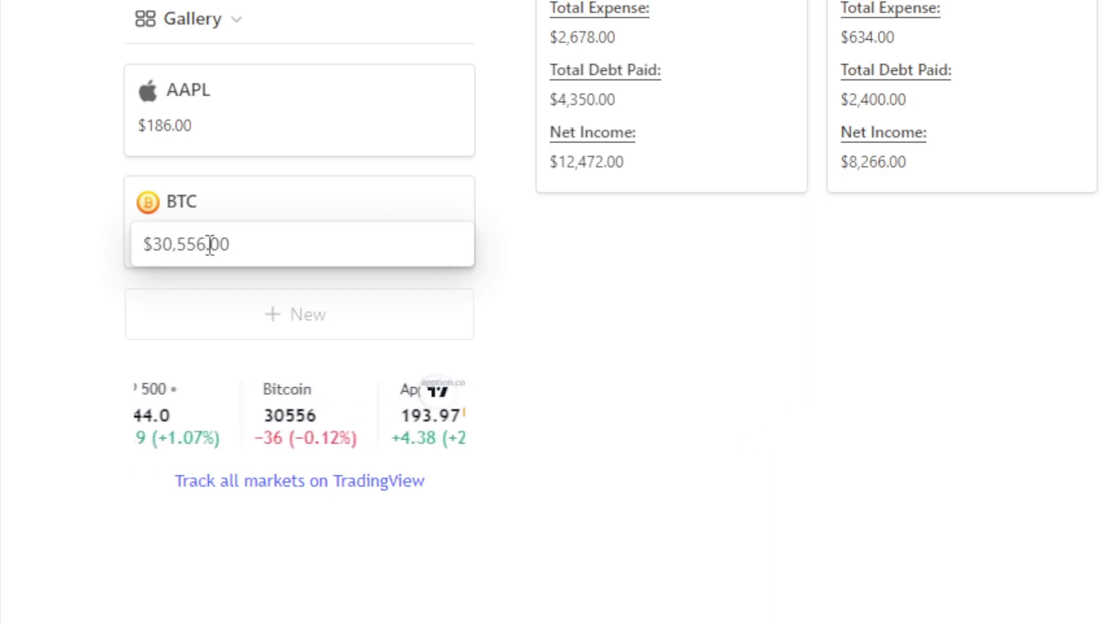
{"action": "key", "text": "Escape"}
{"action": "scroll", "coordinate": [210, 256], "scroll_direction": "up", "scroll_amount": 9}
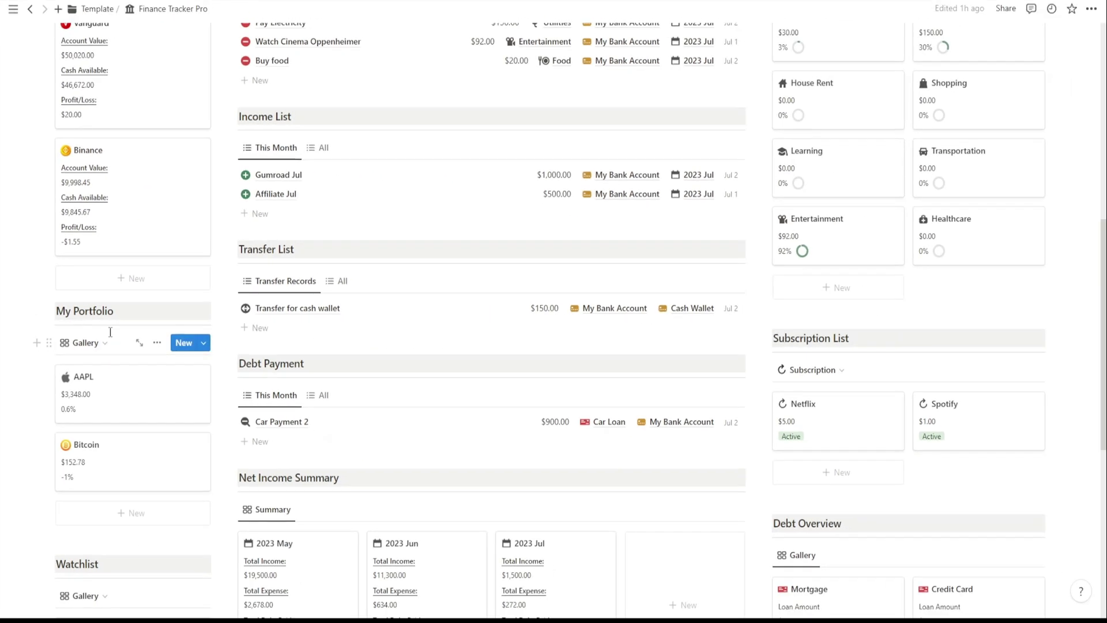
{"action": "scroll", "coordinate": [110, 333], "scroll_direction": "up", "scroll_amount": 9}
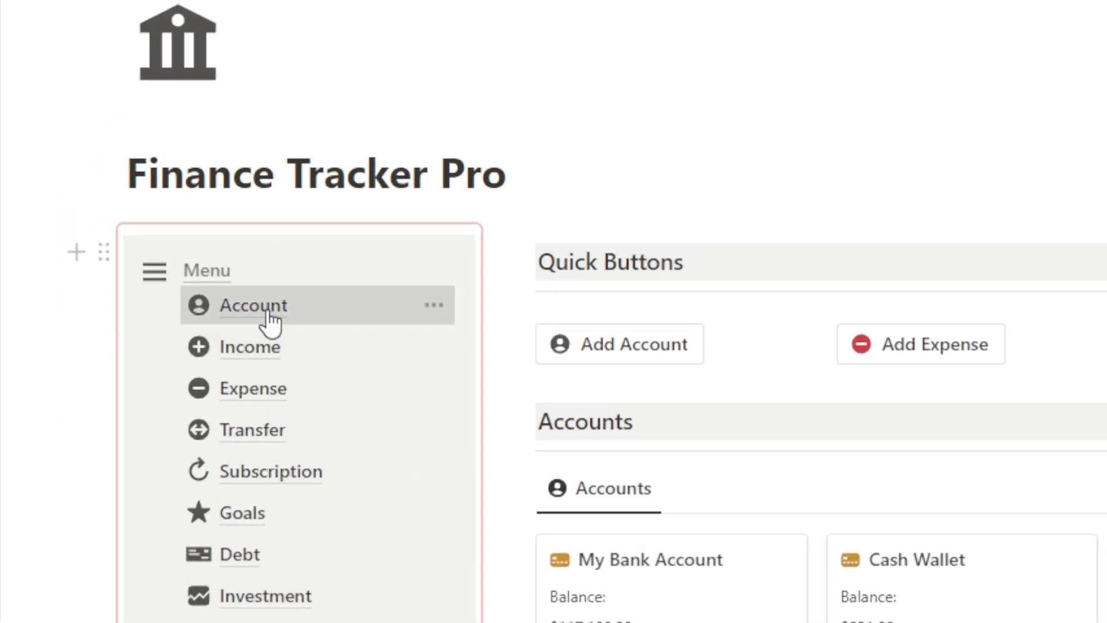
{"action": "left_click", "coordinate": [269, 315]}
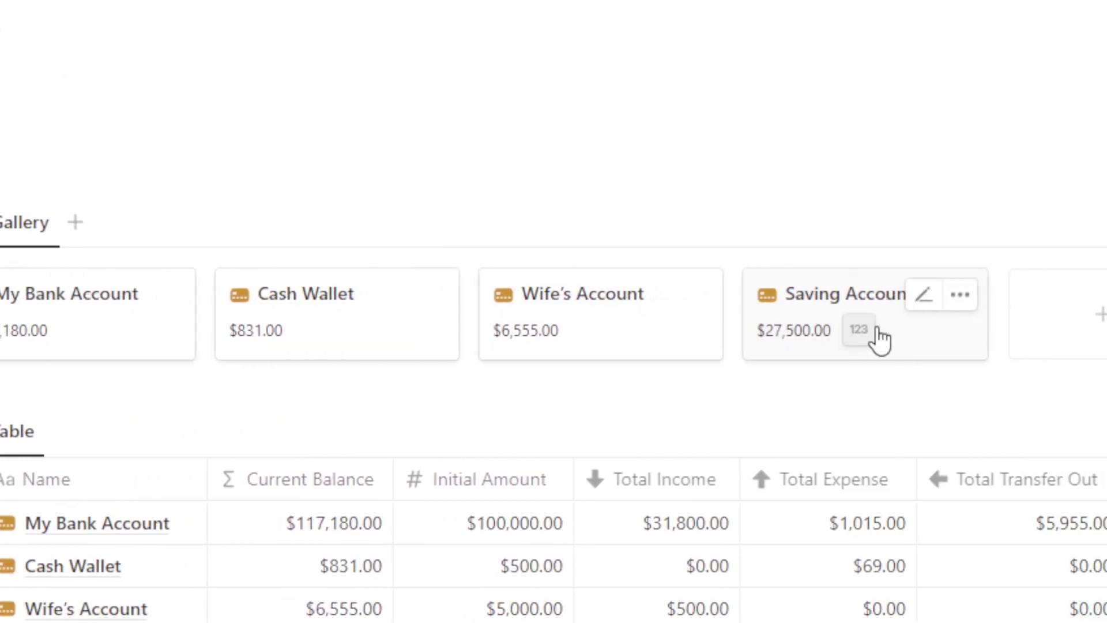
{"action": "left_click", "coordinate": [97, 346]}
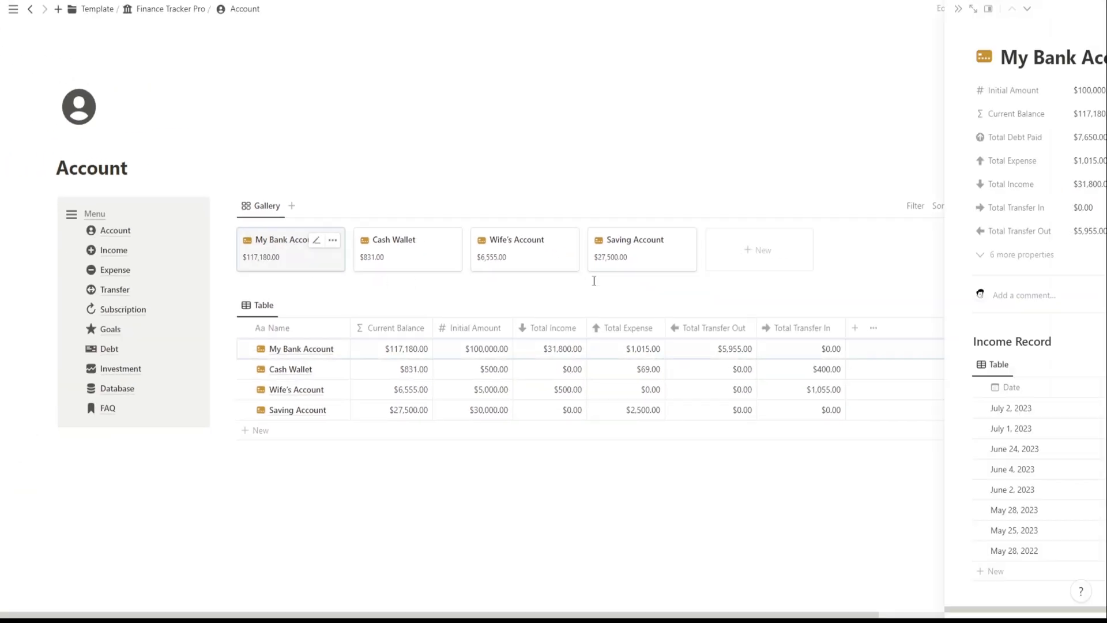
{"action": "scroll", "coordinate": [837, 329], "scroll_direction": "down", "scroll_amount": 15}
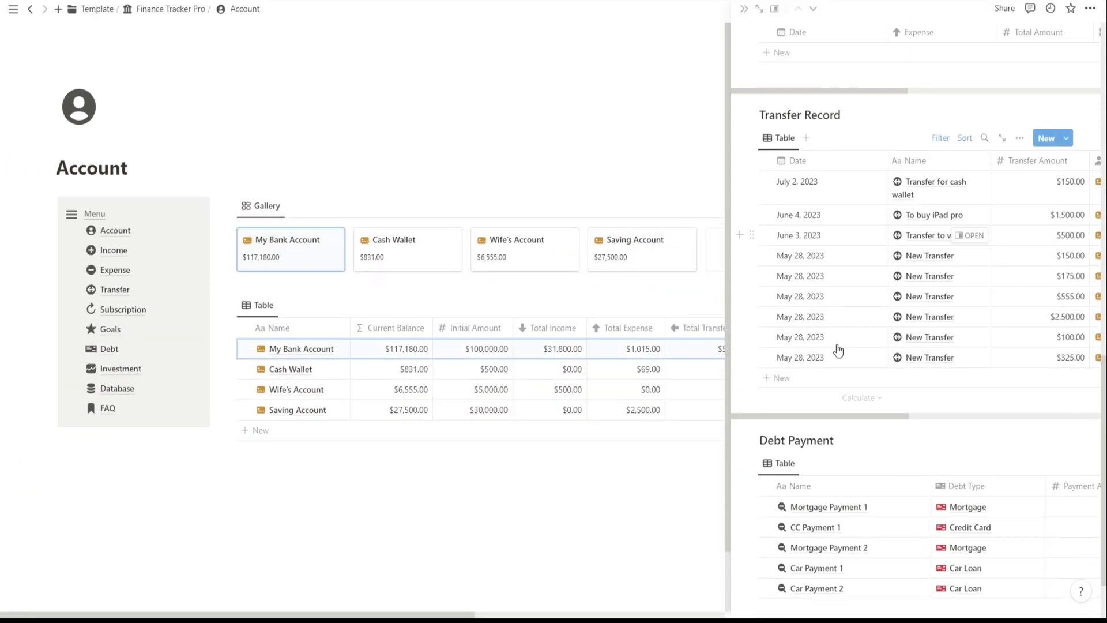
{"action": "left_click", "coordinate": [745, 10]}
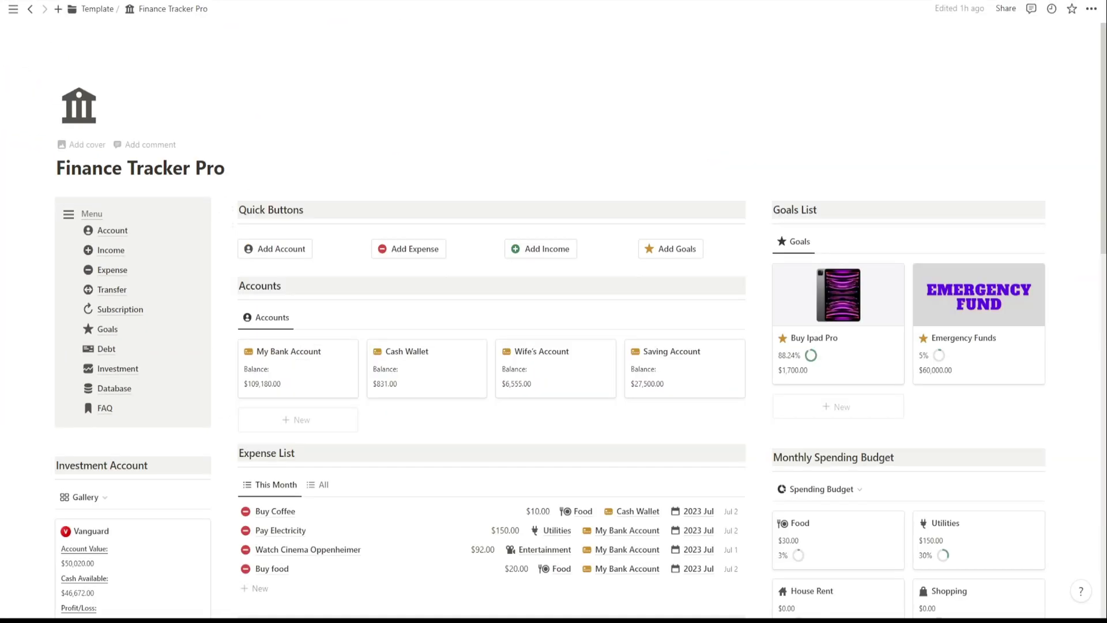
{"action": "scroll", "coordinate": [116, 231], "scroll_direction": "down", "scroll_amount": 1}
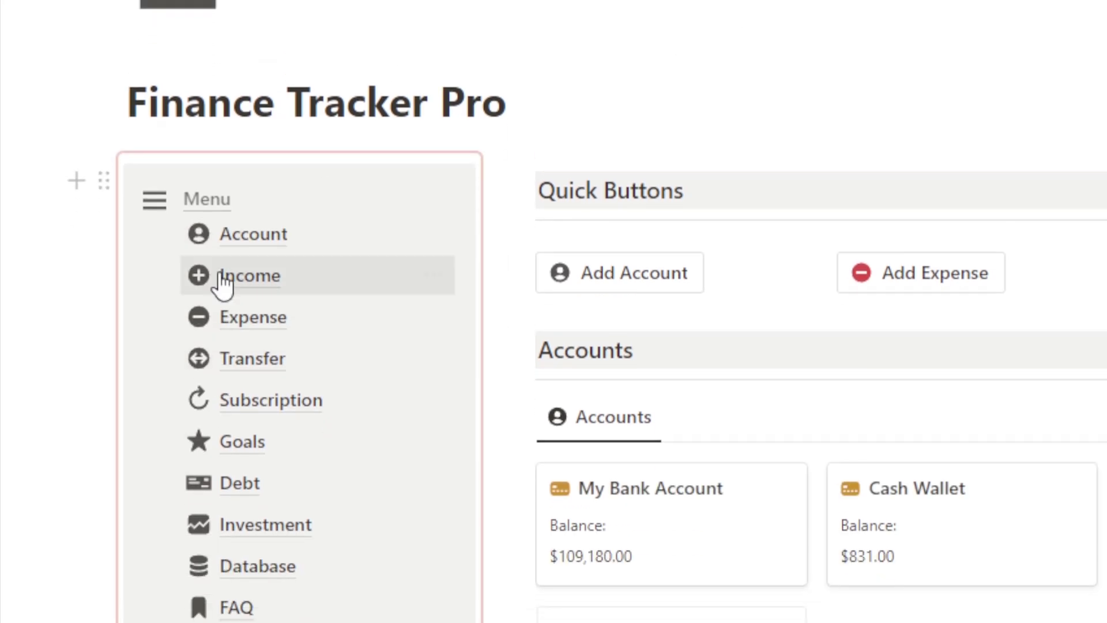
Open the Income page and scroll through its Recent Income, Monthly Income and History views
{"action": "left_click", "coordinate": [263, 292]}
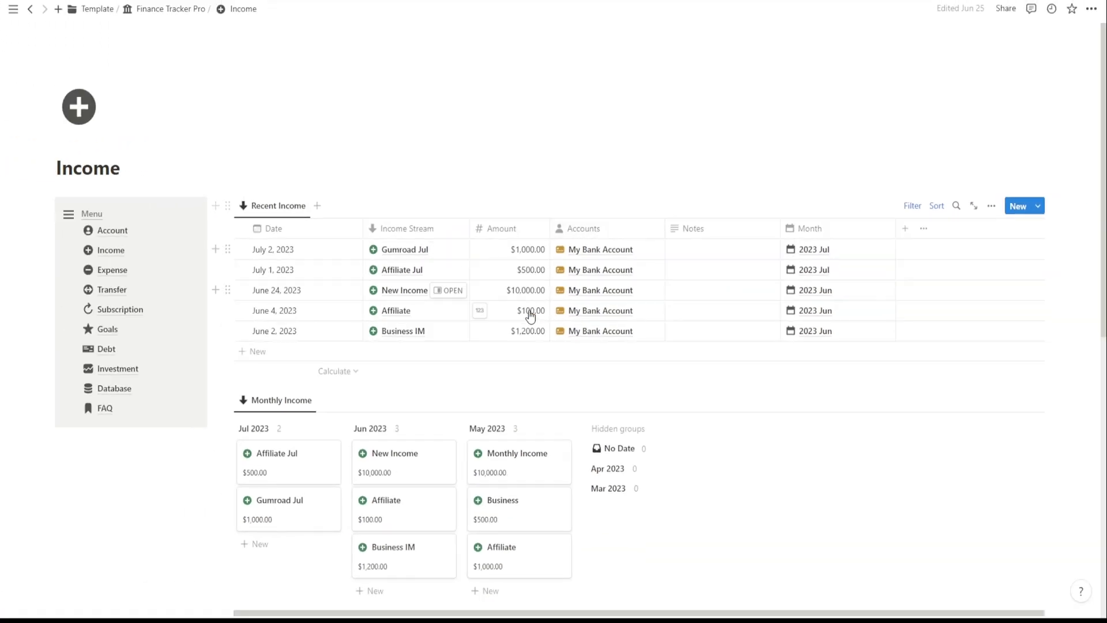
{"action": "scroll", "coordinate": [527, 314], "scroll_direction": "down", "scroll_amount": 3}
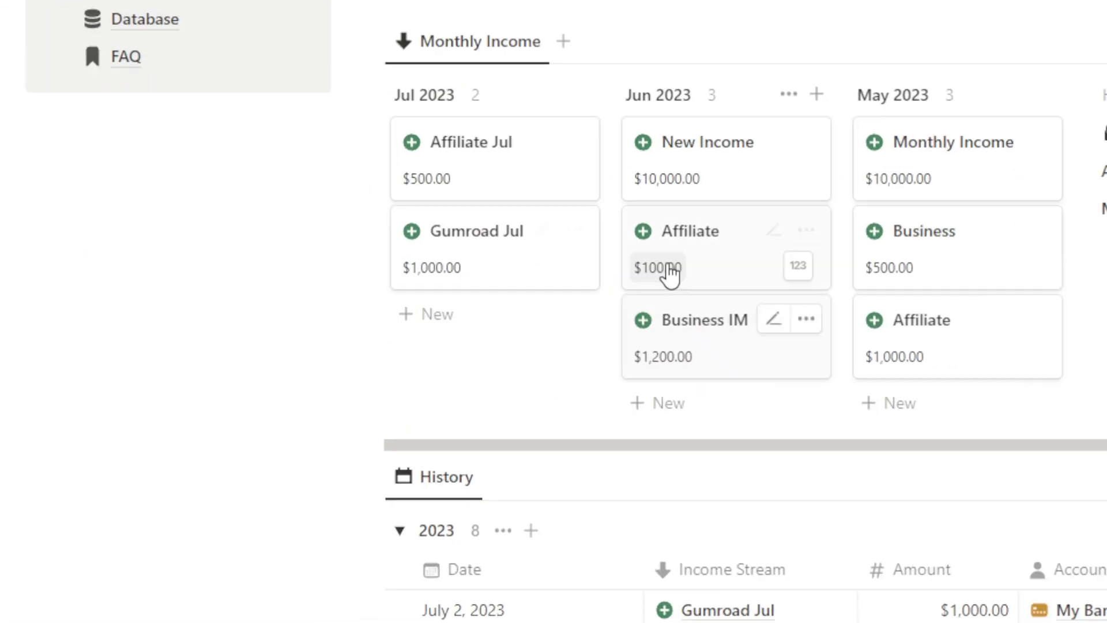
{"action": "scroll", "coordinate": [568, 261], "scroll_direction": "up", "scroll_amount": 3}
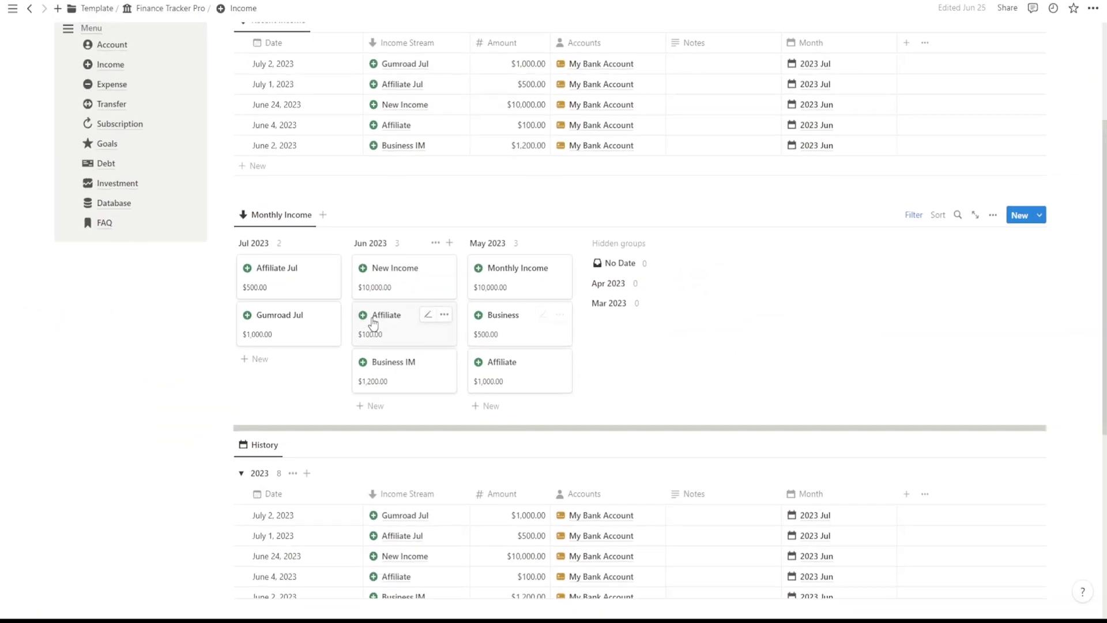
{"action": "scroll", "coordinate": [341, 346], "scroll_direction": "down", "scroll_amount": 3}
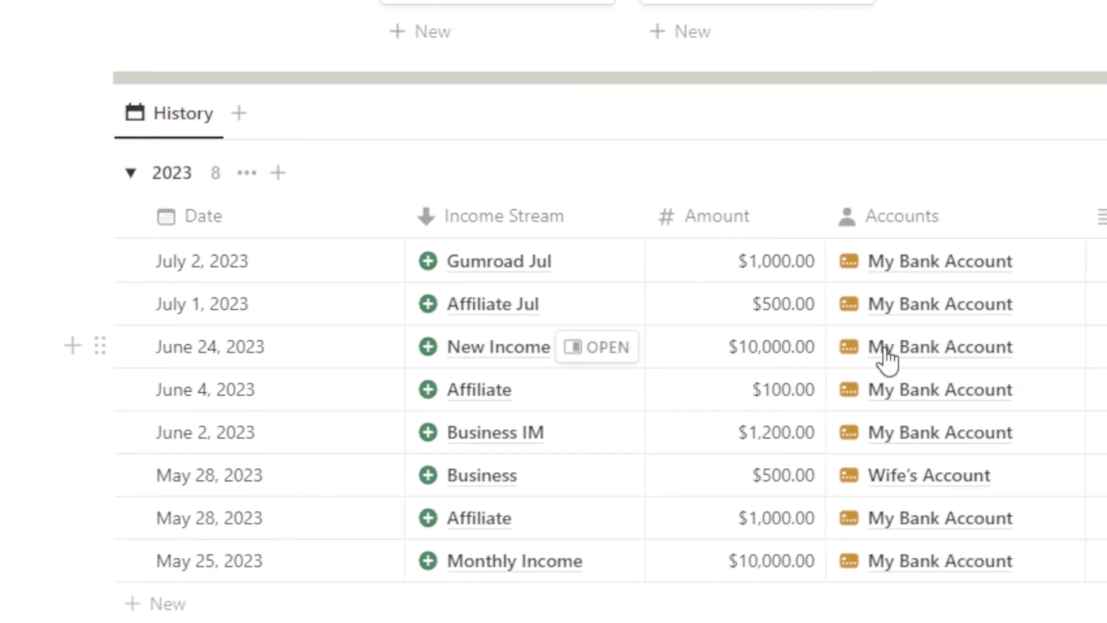
{"action": "scroll", "coordinate": [569, 380], "scroll_direction": "up", "scroll_amount": 5}
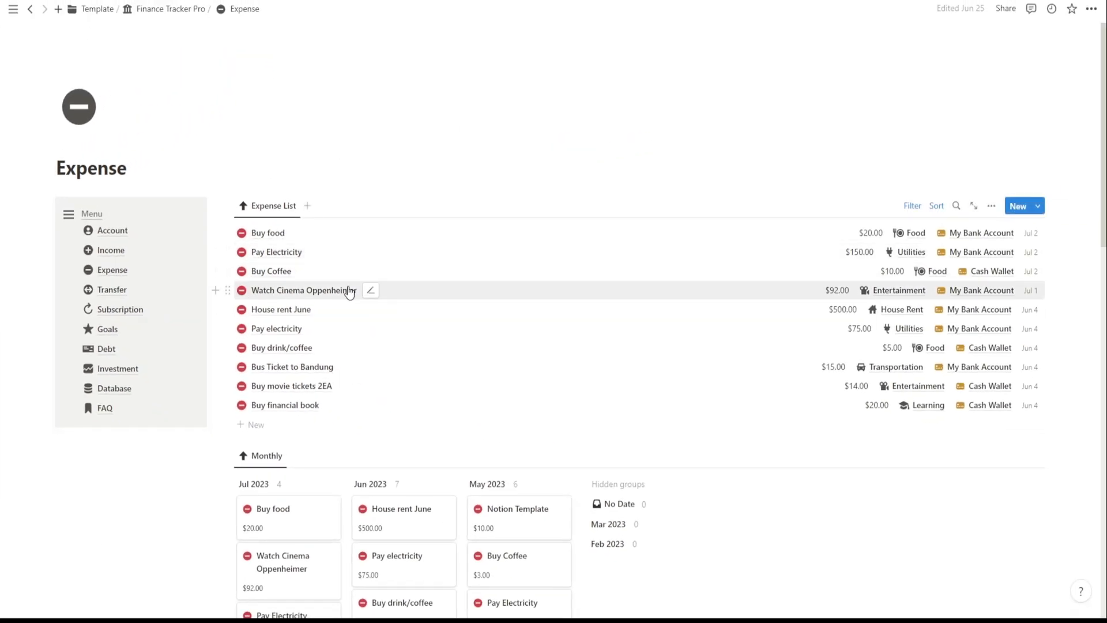
Scroll through the Expense page's Expense List, Monthly board and History records
{"action": "scroll", "coordinate": [628, 324], "scroll_direction": "down", "scroll_amount": 1}
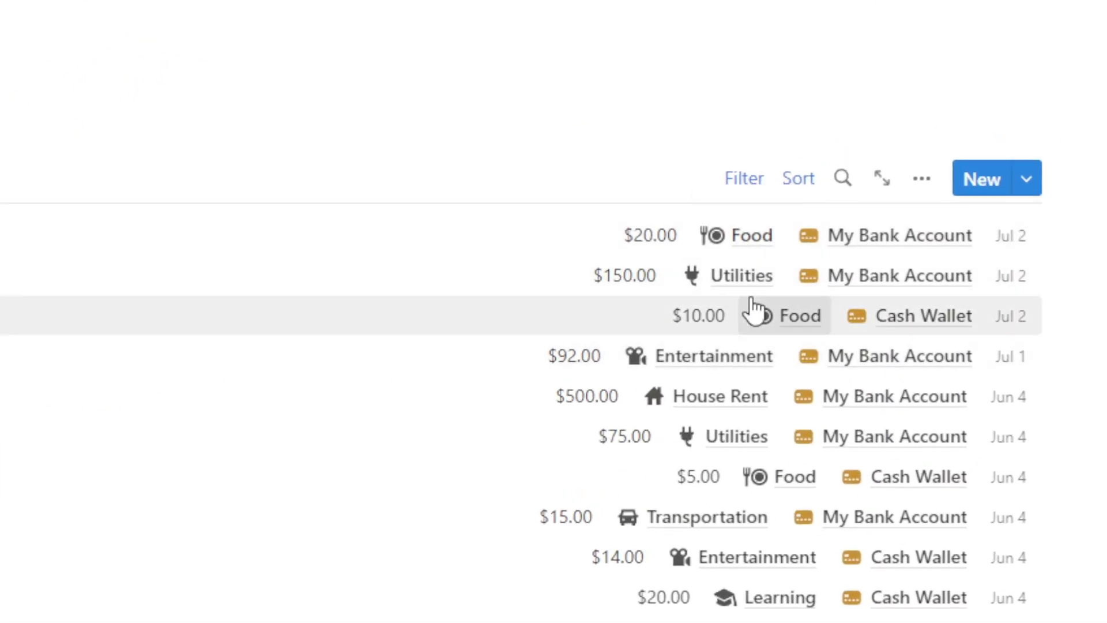
{"action": "scroll", "coordinate": [715, 387], "scroll_direction": "down", "scroll_amount": 8}
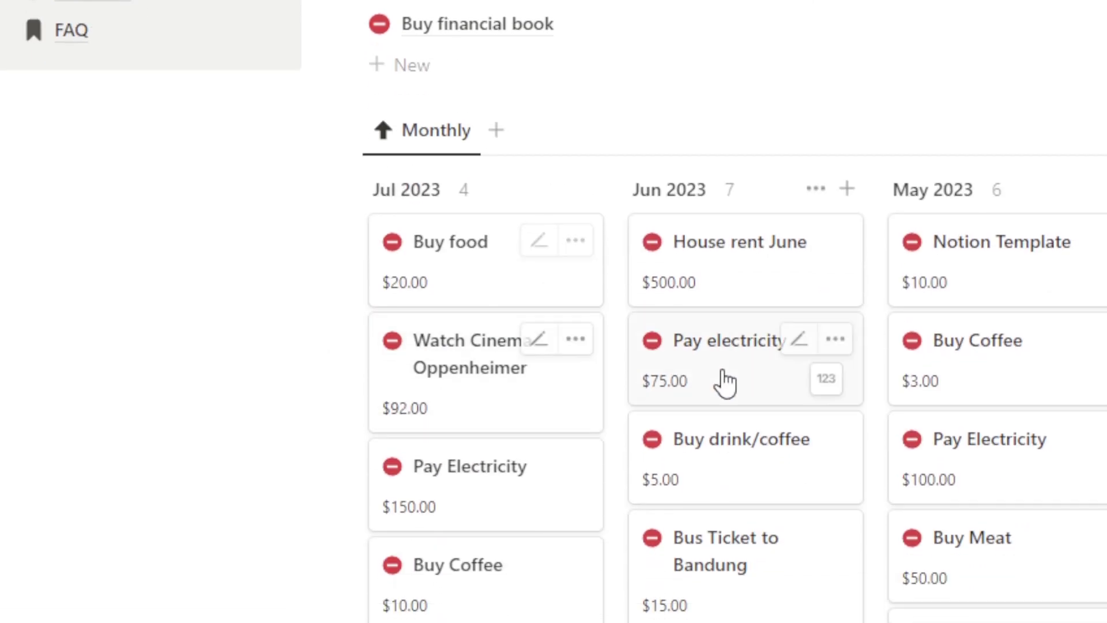
{"action": "scroll", "coordinate": [667, 378], "scroll_direction": "down", "scroll_amount": 10}
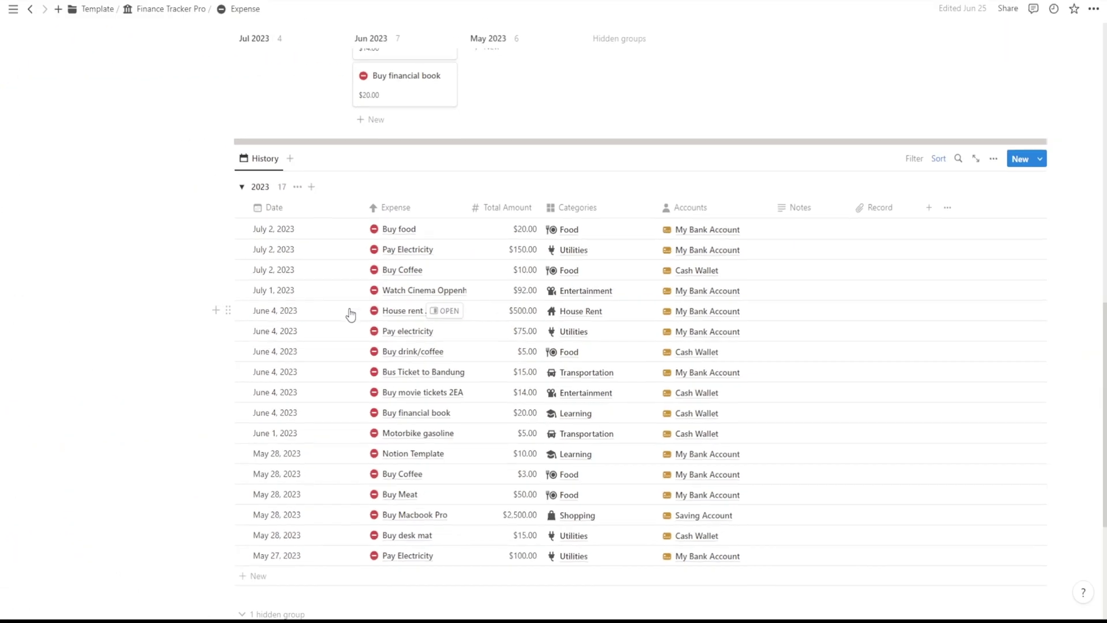
{"action": "scroll", "coordinate": [350, 315], "scroll_direction": "up", "scroll_amount": 15}
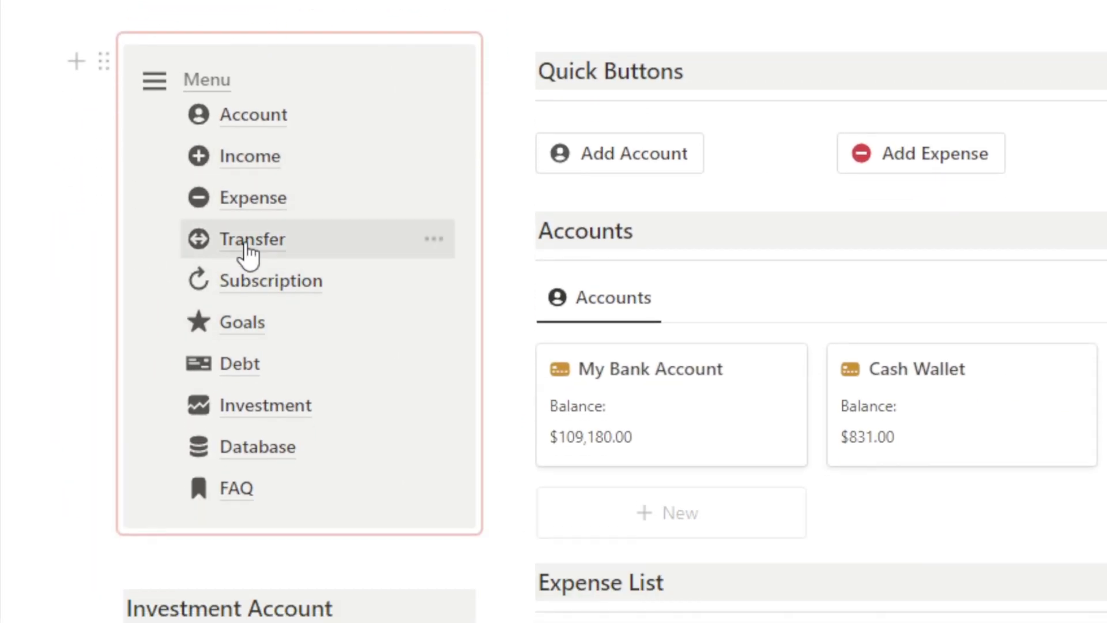
Open the Transfer page and scroll down to its 2023 transfer History table
{"action": "left_click", "coordinate": [246, 245]}
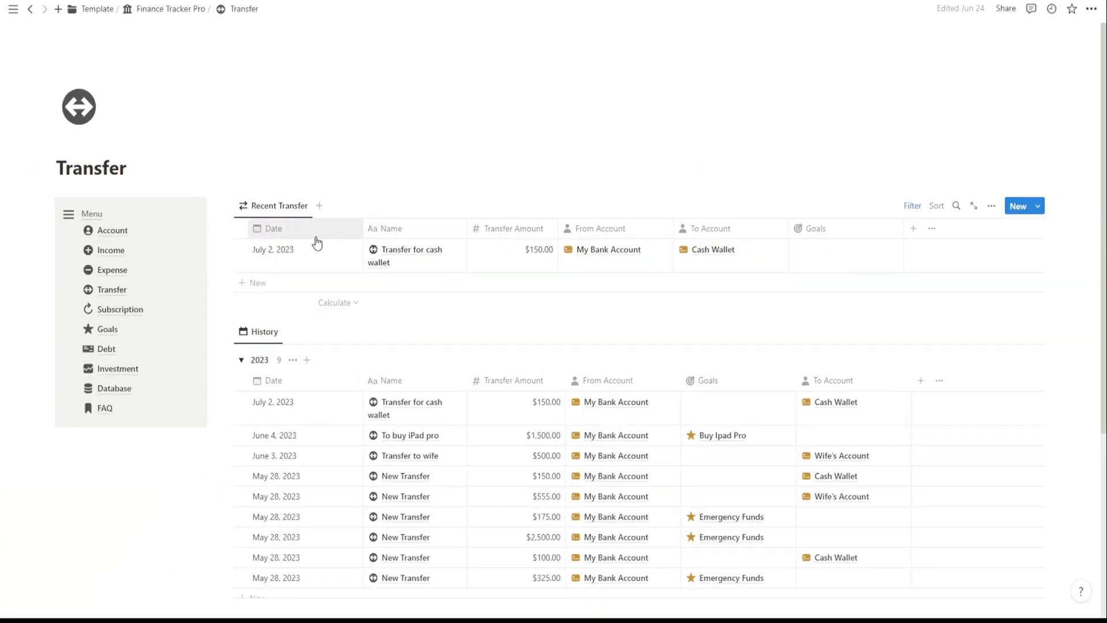
{"action": "scroll", "coordinate": [315, 254], "scroll_direction": "down", "scroll_amount": 3}
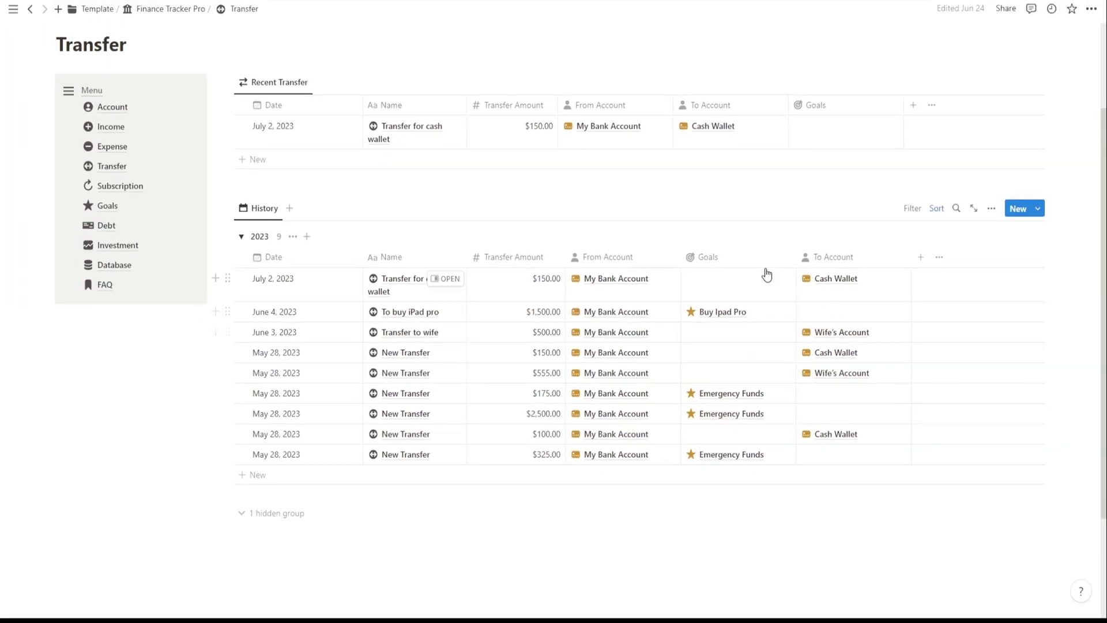
Go to the Subscription page from the dashboard and keep Netflix's status set to Active
{"action": "left_click", "coordinate": [167, 7]}
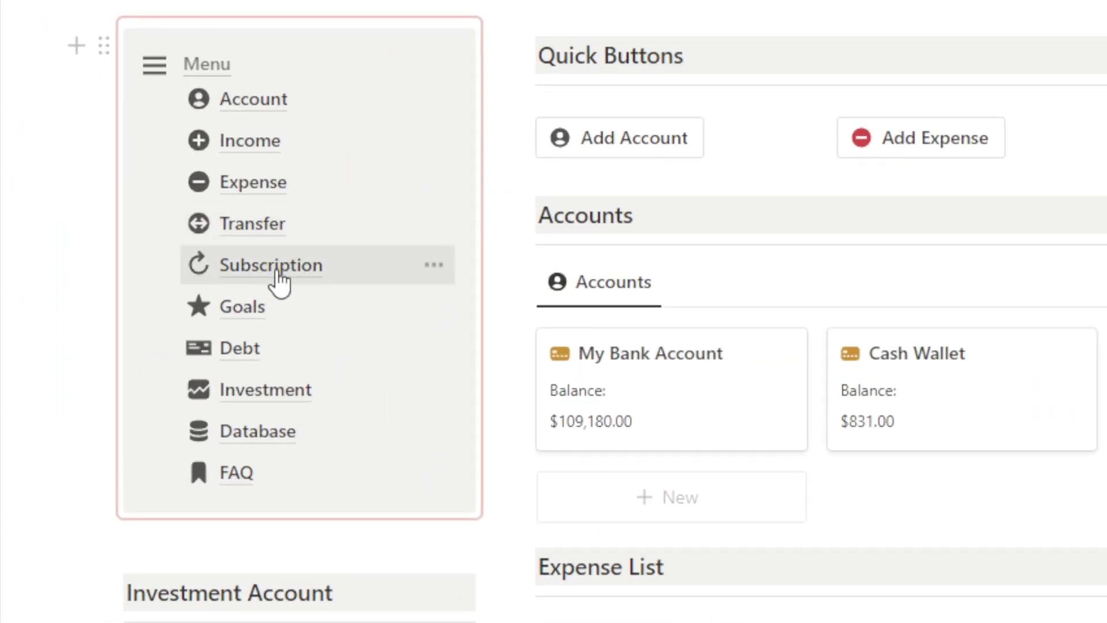
{"action": "left_click", "coordinate": [279, 273]}
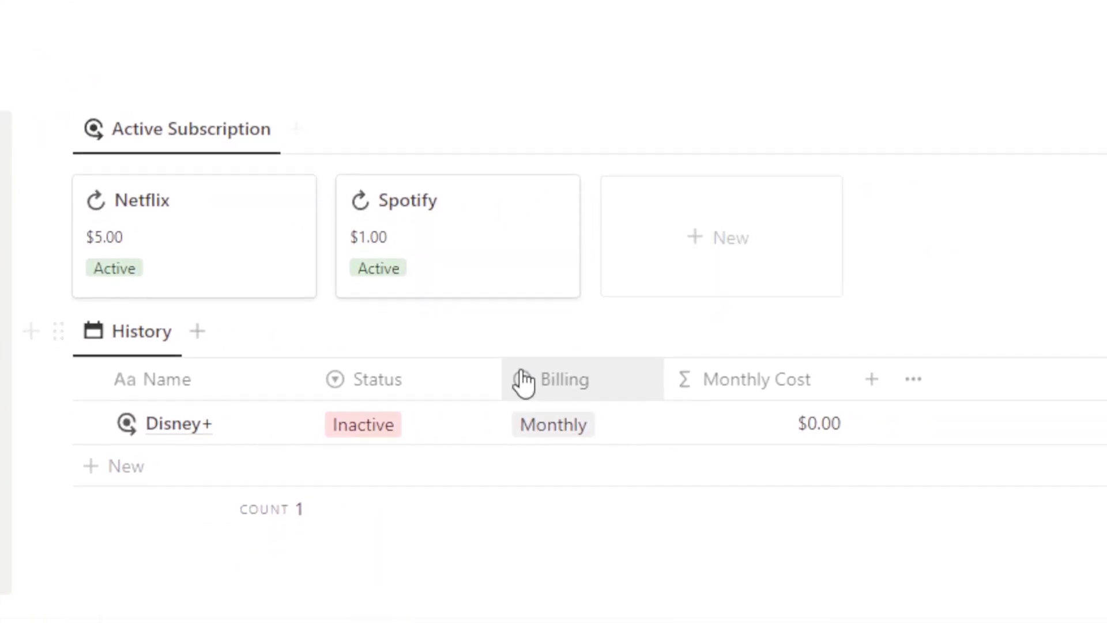
{"action": "left_click", "coordinate": [224, 203]}
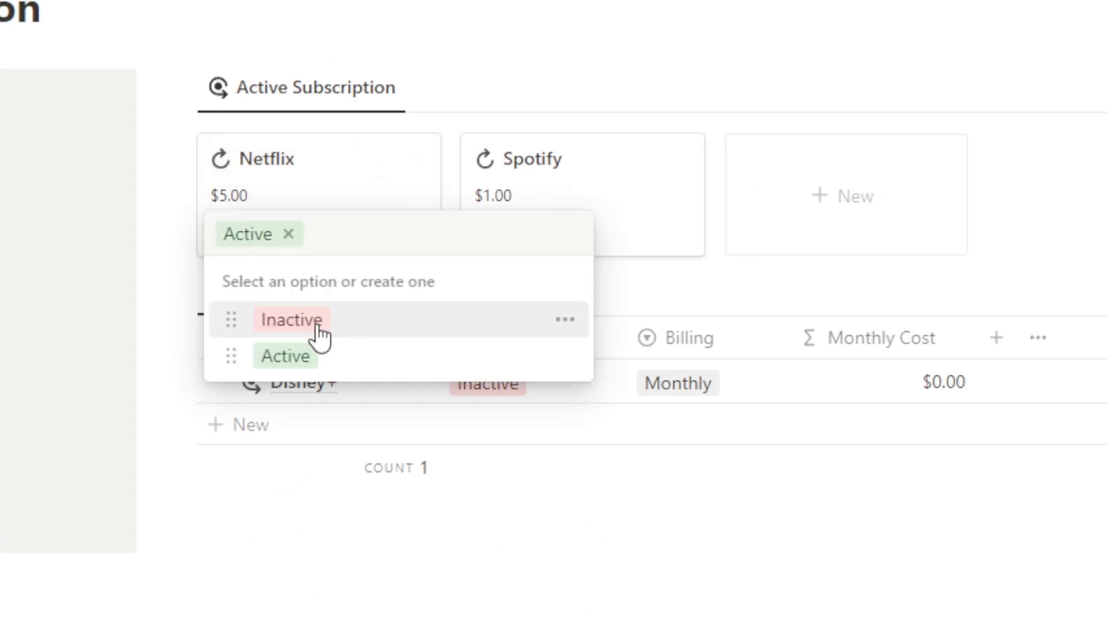
{"action": "left_click", "coordinate": [297, 356]}
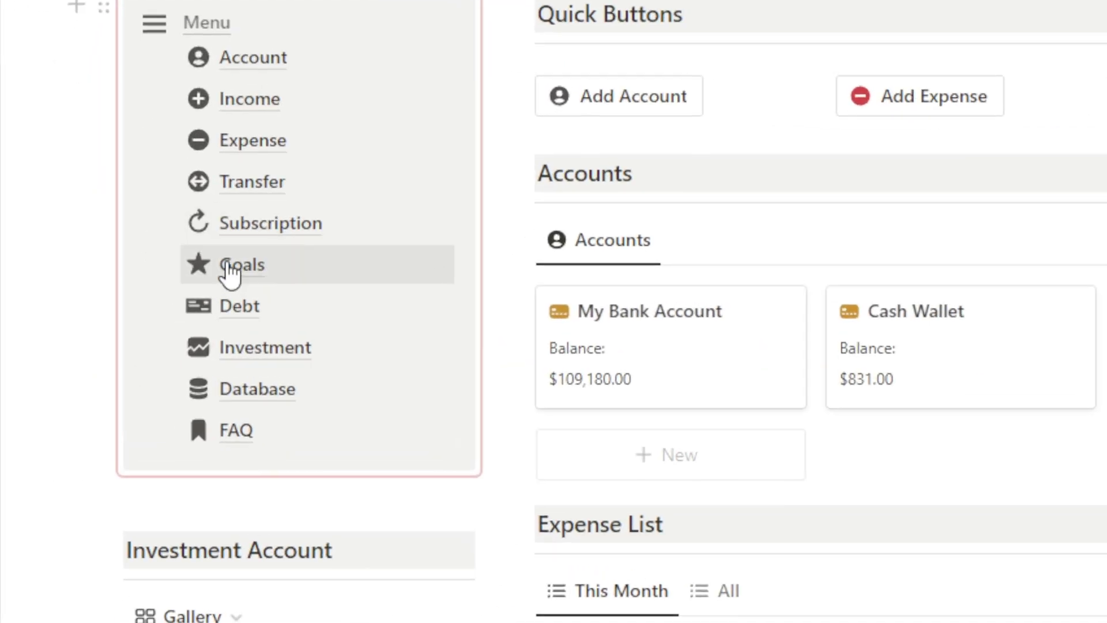
Open the Goals page, view the Emergency Funds goal's details, then close them
{"action": "left_click", "coordinate": [107, 329]}
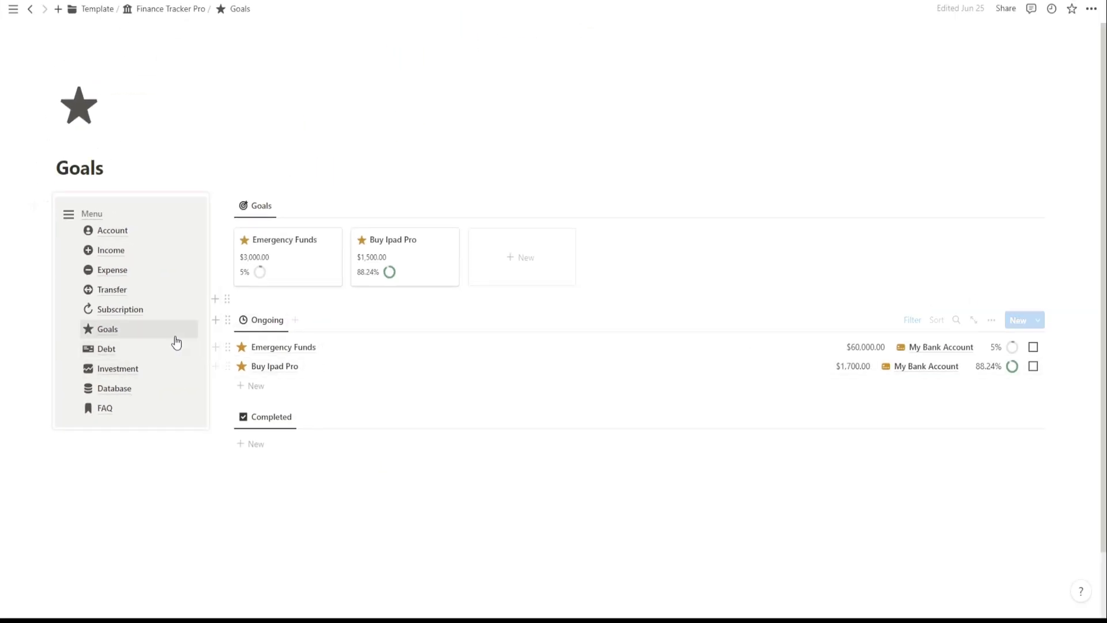
{"action": "left_click", "coordinate": [312, 277]}
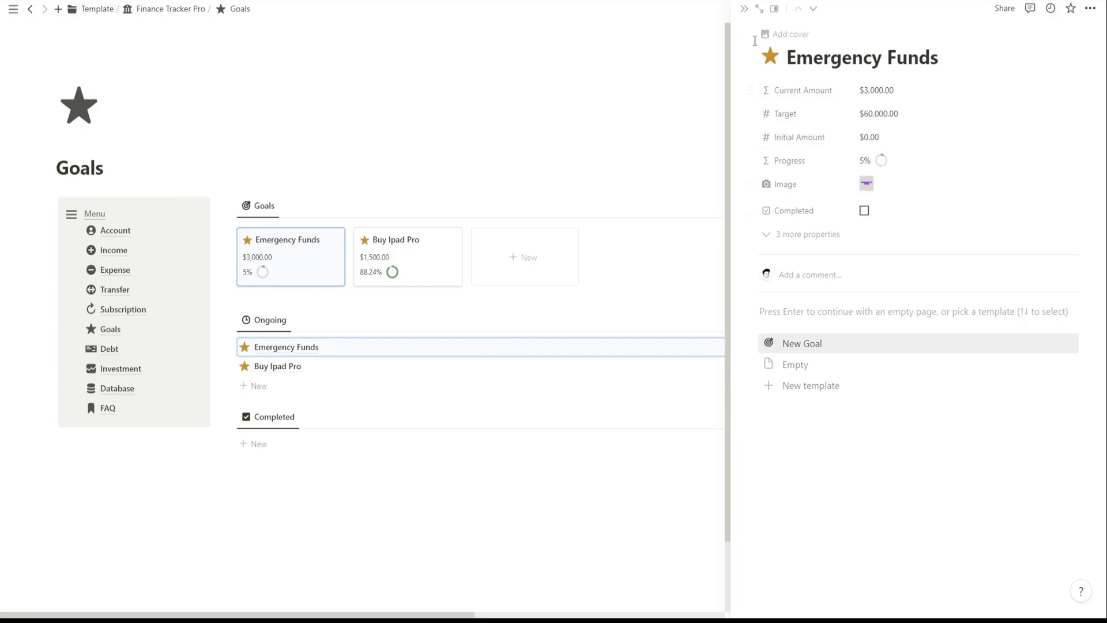
{"action": "left_click", "coordinate": [744, 16]}
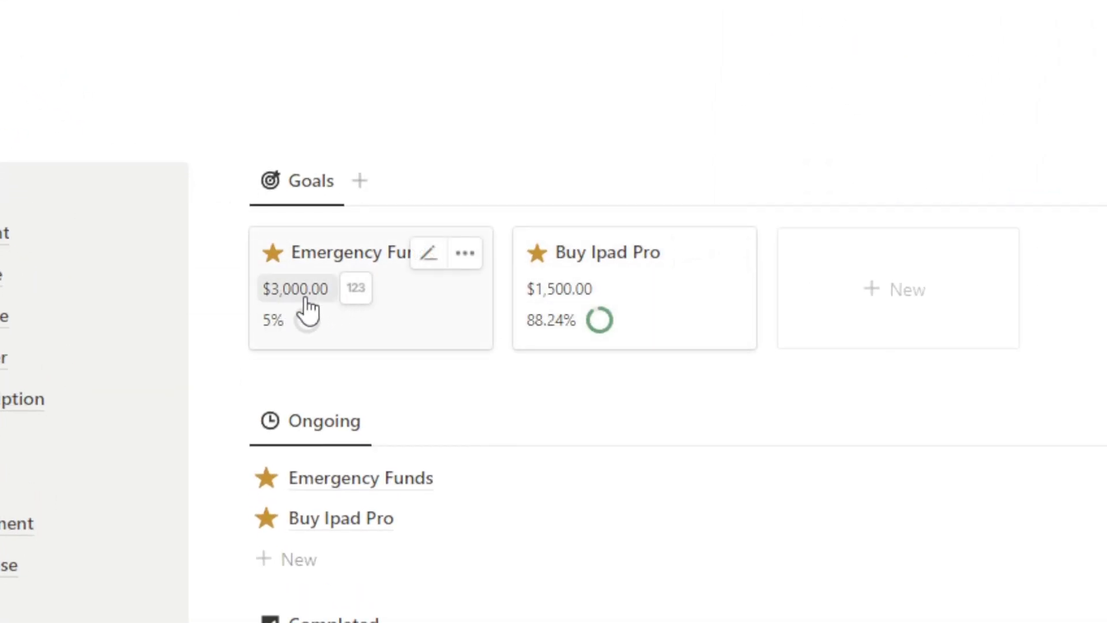
{"action": "scroll", "coordinate": [524, 371], "scroll_direction": "down", "scroll_amount": 3}
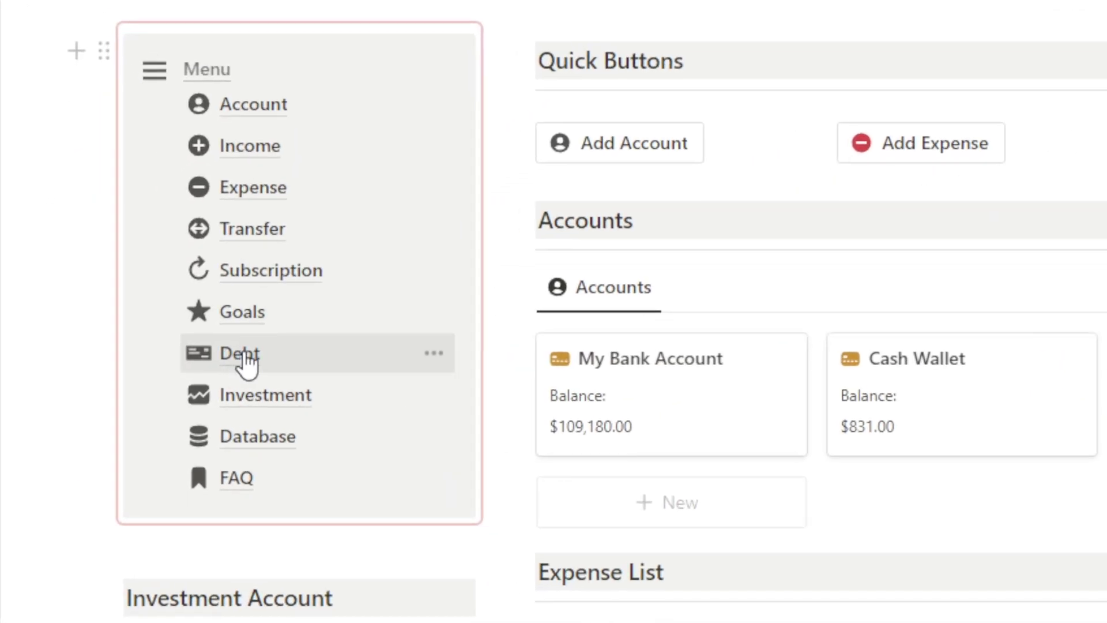
Open the Debt page, view the Mortgage loan's details in side peek, then close them
{"action": "left_click", "coordinate": [242, 354]}
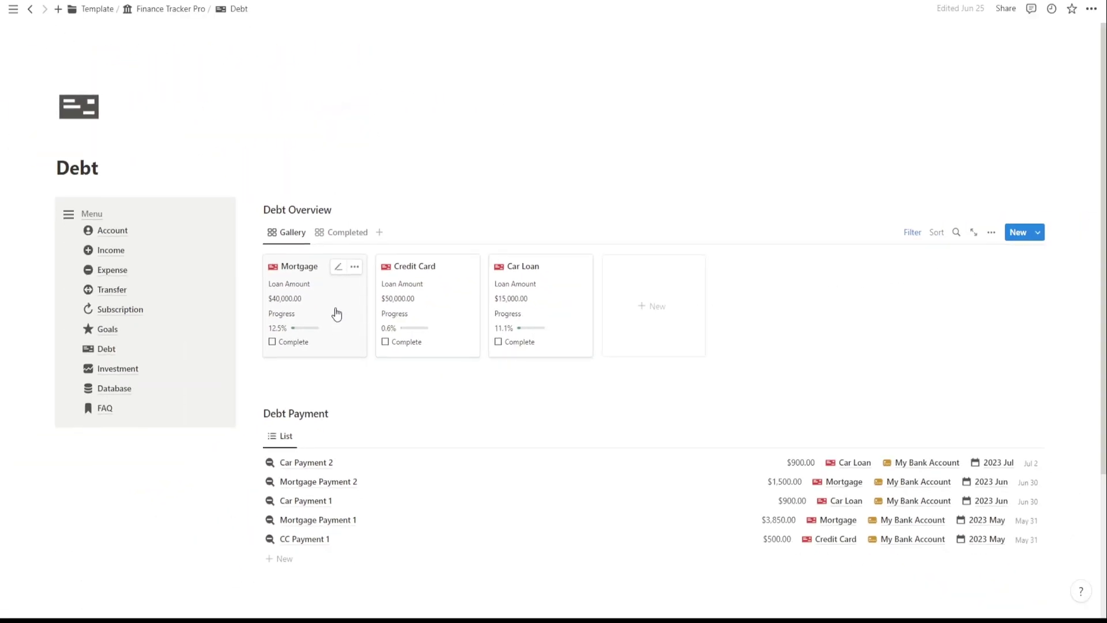
{"action": "left_click", "coordinate": [337, 315]}
{"action": "scroll", "coordinate": [867, 196], "scroll_direction": "down", "scroll_amount": 2}
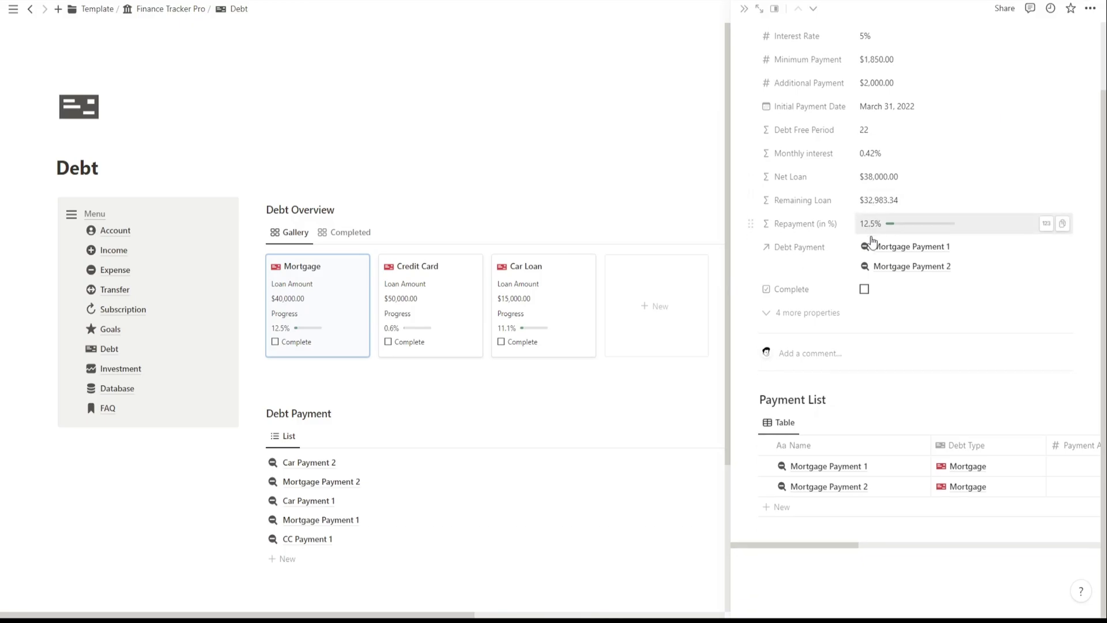
{"action": "scroll", "coordinate": [870, 242], "scroll_direction": "up", "scroll_amount": 2}
{"action": "left_click", "coordinate": [744, 9]}
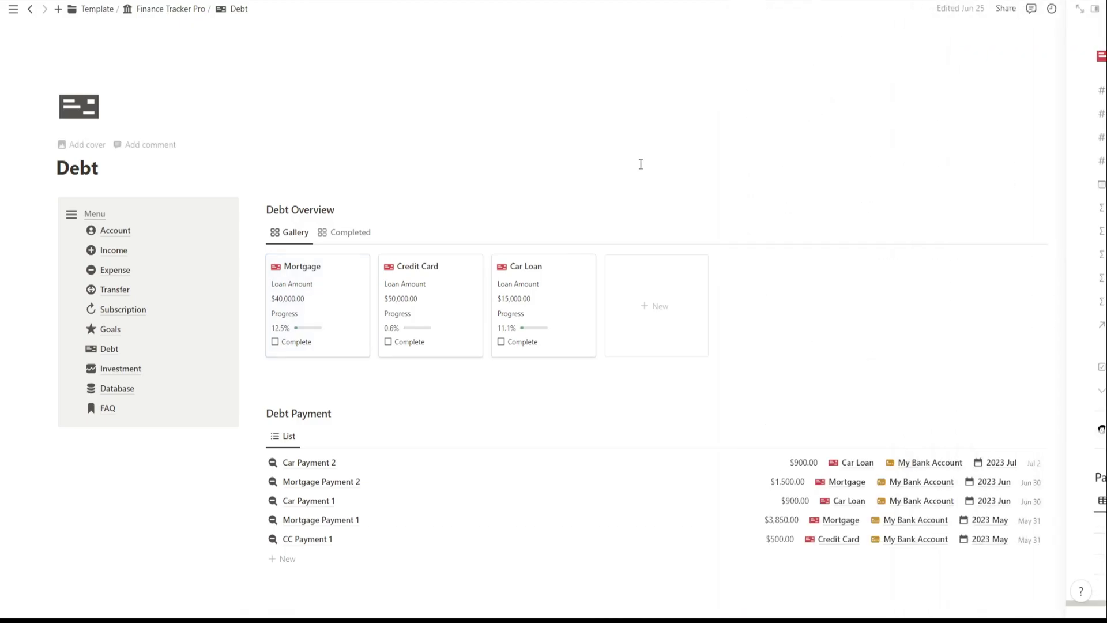
{"action": "scroll", "coordinate": [593, 254], "scroll_direction": "down", "scroll_amount": 2}
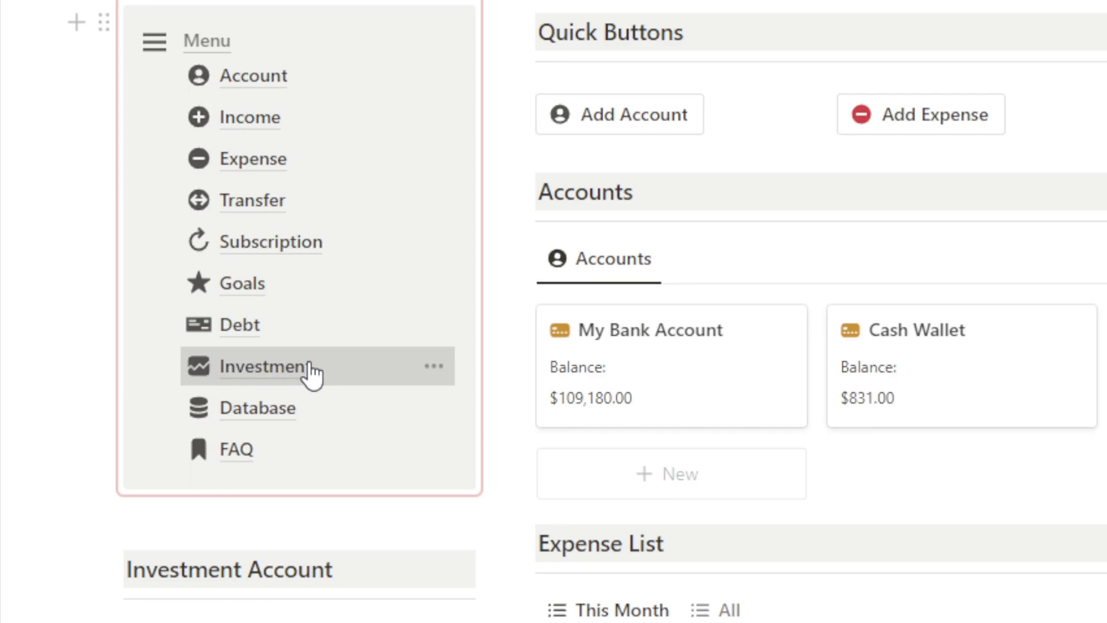
Browse the Investment page's Vanguard and Binance accounts, Transactions table columns, portfolio and watchlist
{"action": "left_click", "coordinate": [142, 372]}
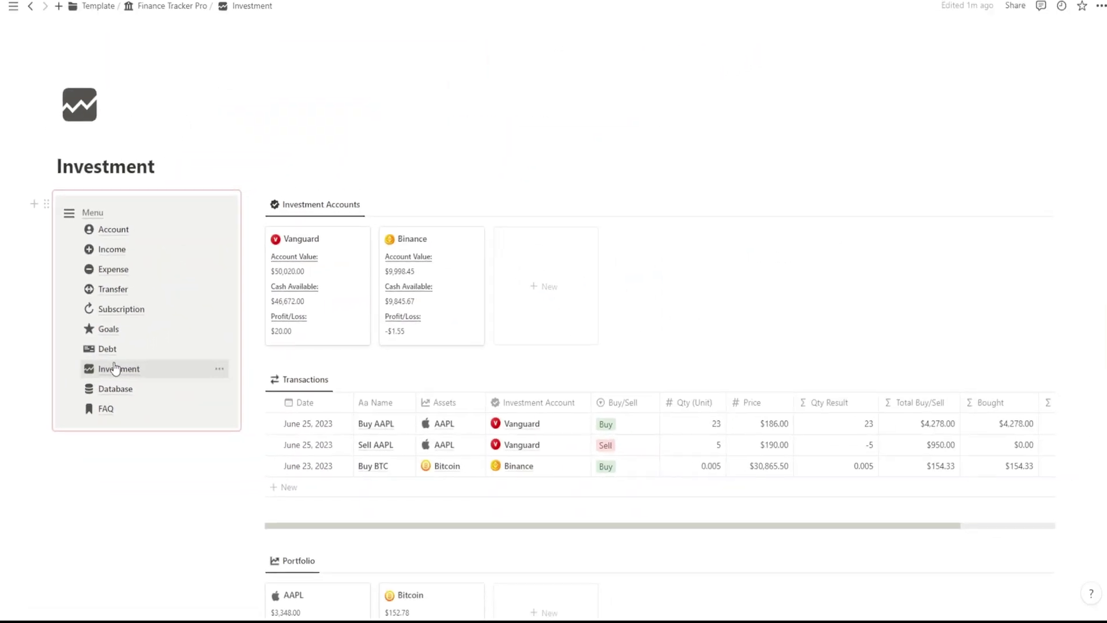
{"action": "scroll", "coordinate": [650, 298], "scroll_direction": "down", "scroll_amount": 3}
{"action": "scroll", "coordinate": [617, 312], "scroll_direction": "down", "scroll_amount": 4}
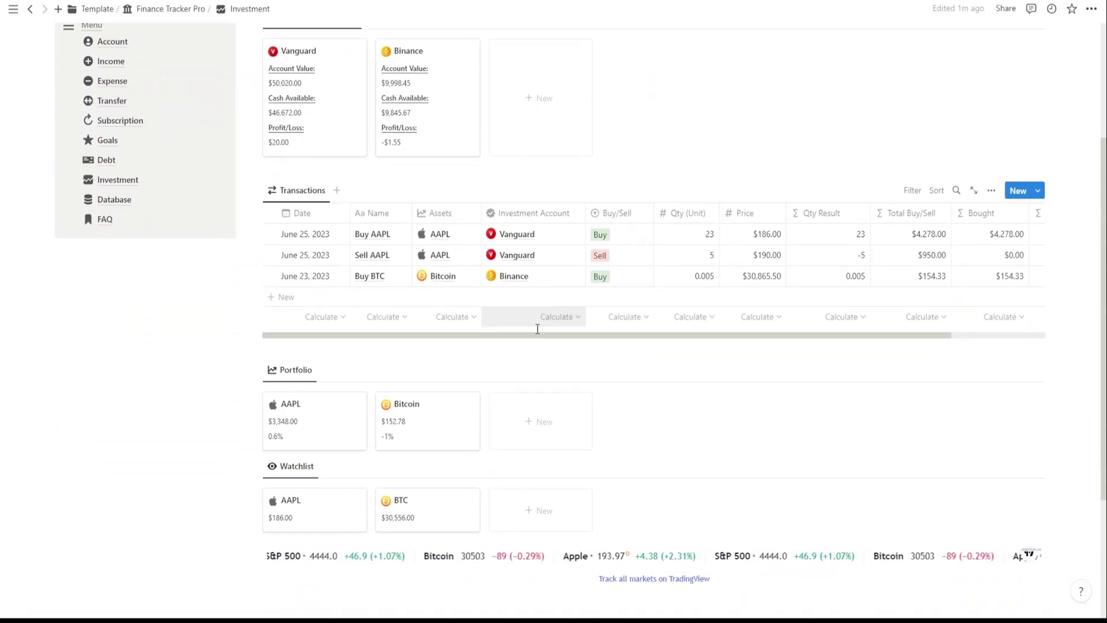
{"action": "scroll", "coordinate": [898, 535], "scroll_direction": "up", "scroll_amount": 6}
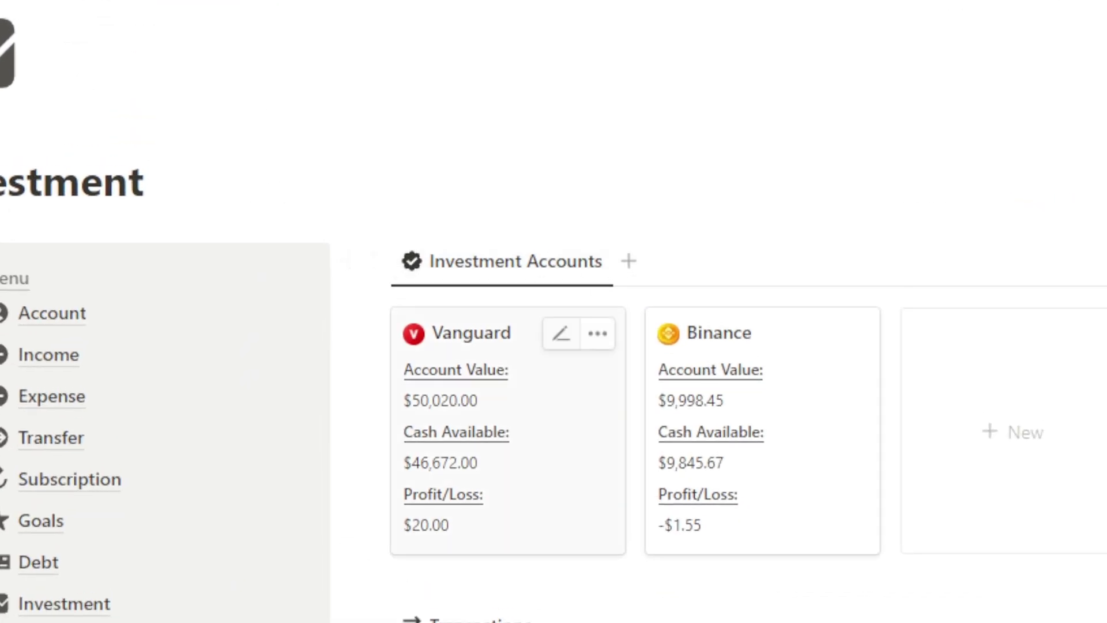
{"action": "scroll", "coordinate": [554, 311], "scroll_direction": "down", "scroll_amount": 1}
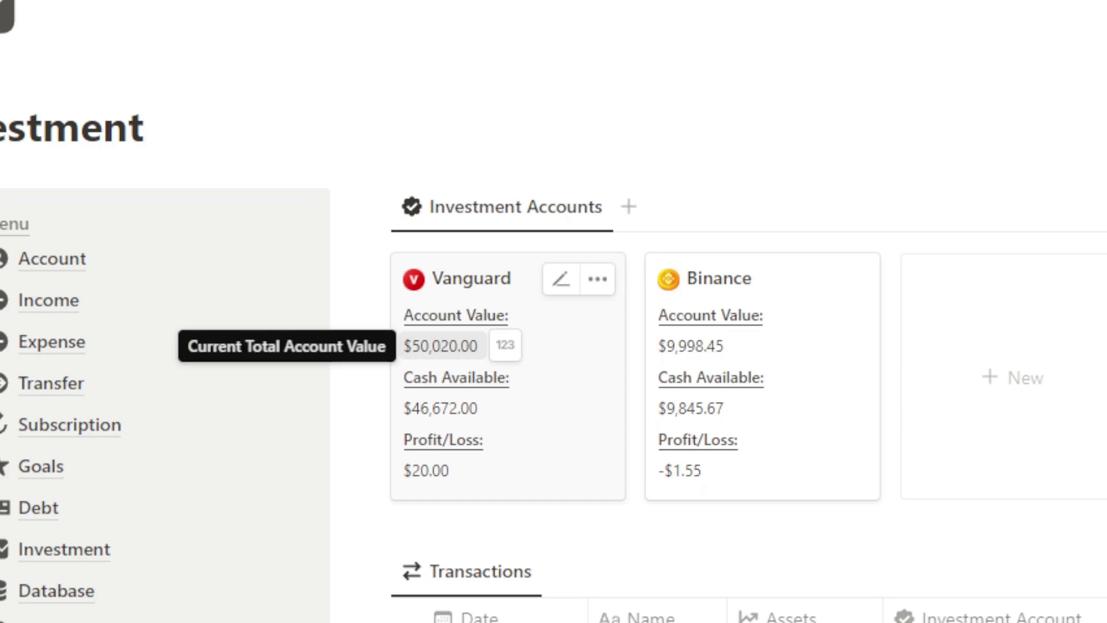
{"action": "scroll", "coordinate": [440, 358], "scroll_direction": "down", "scroll_amount": 1}
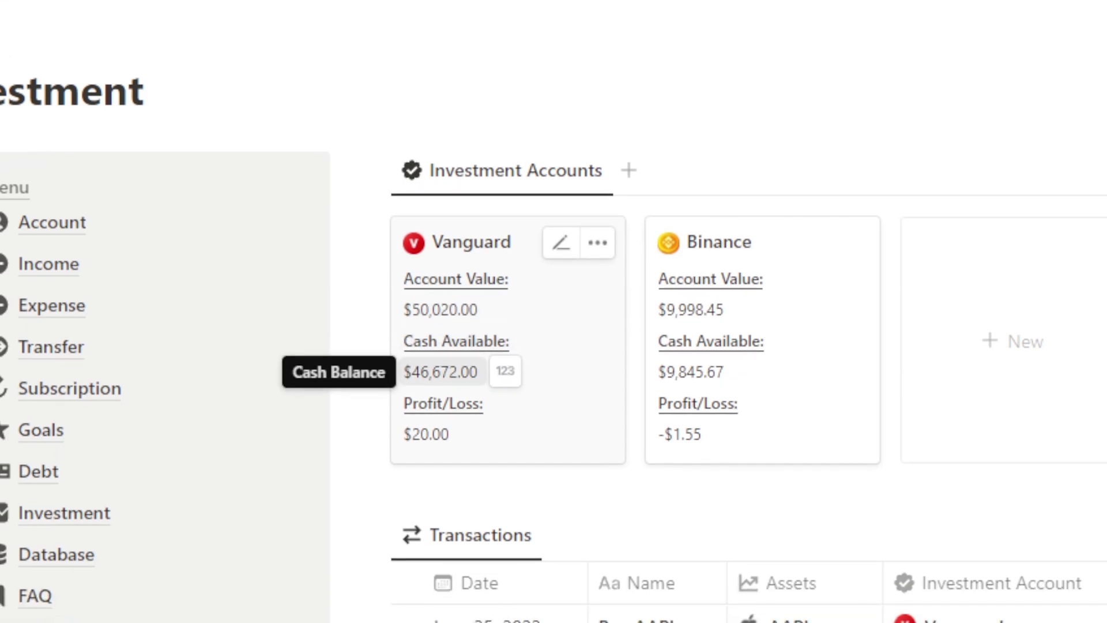
{"action": "scroll", "coordinate": [441, 372], "scroll_direction": "down", "scroll_amount": 1}
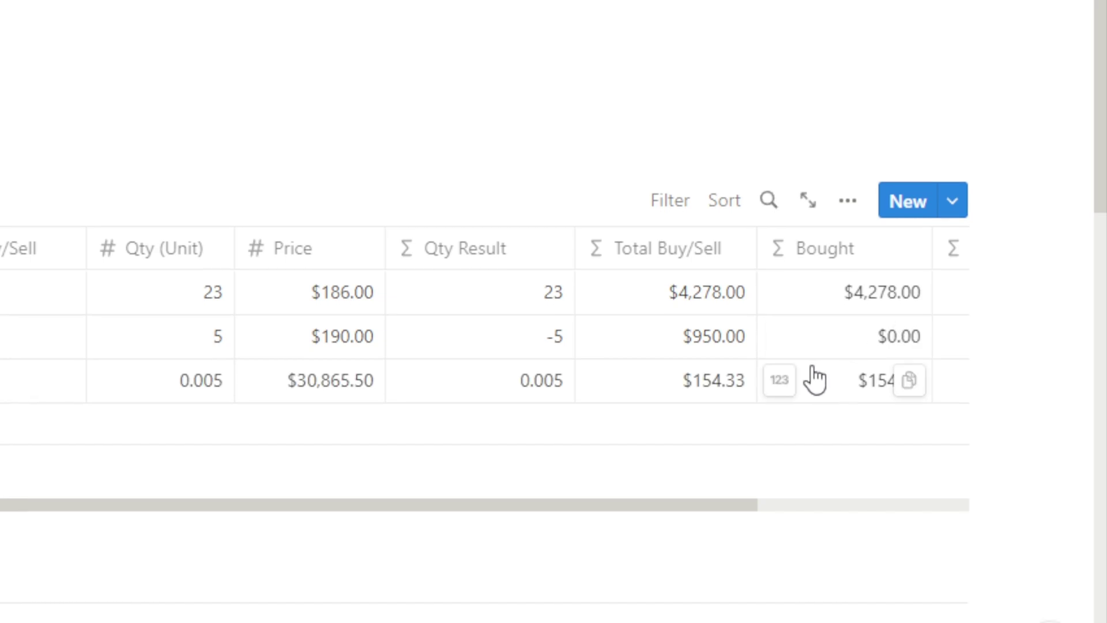
{"action": "left_click_drag", "start_coordinate": [744, 504], "coordinate": [975, 477]}
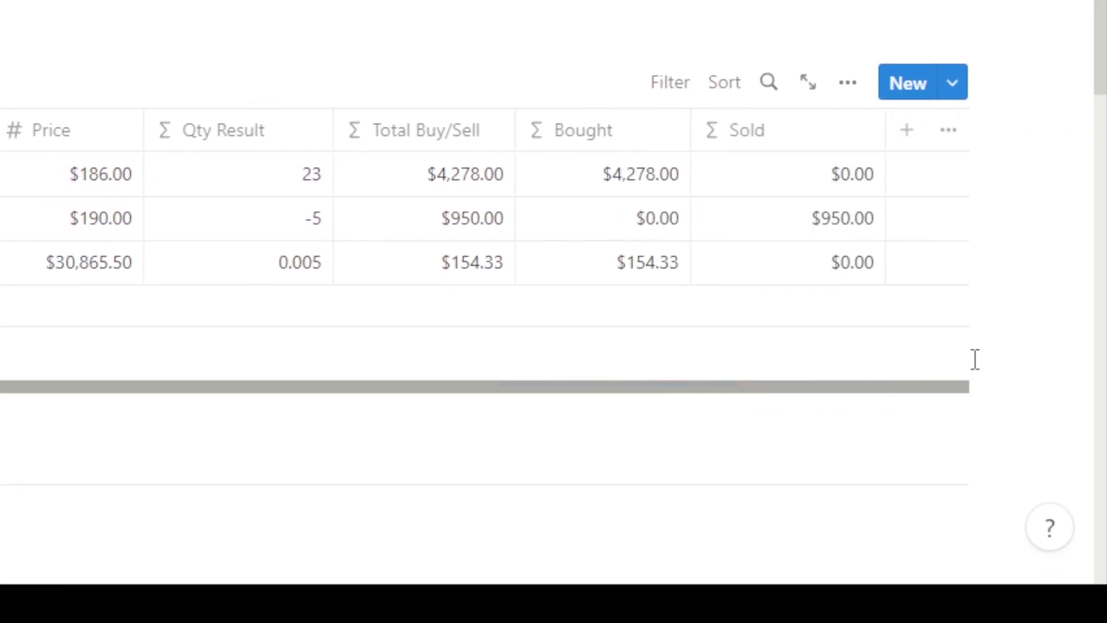
{"action": "left_click_drag", "start_coordinate": [536, 386], "coordinate": [327, 388]}
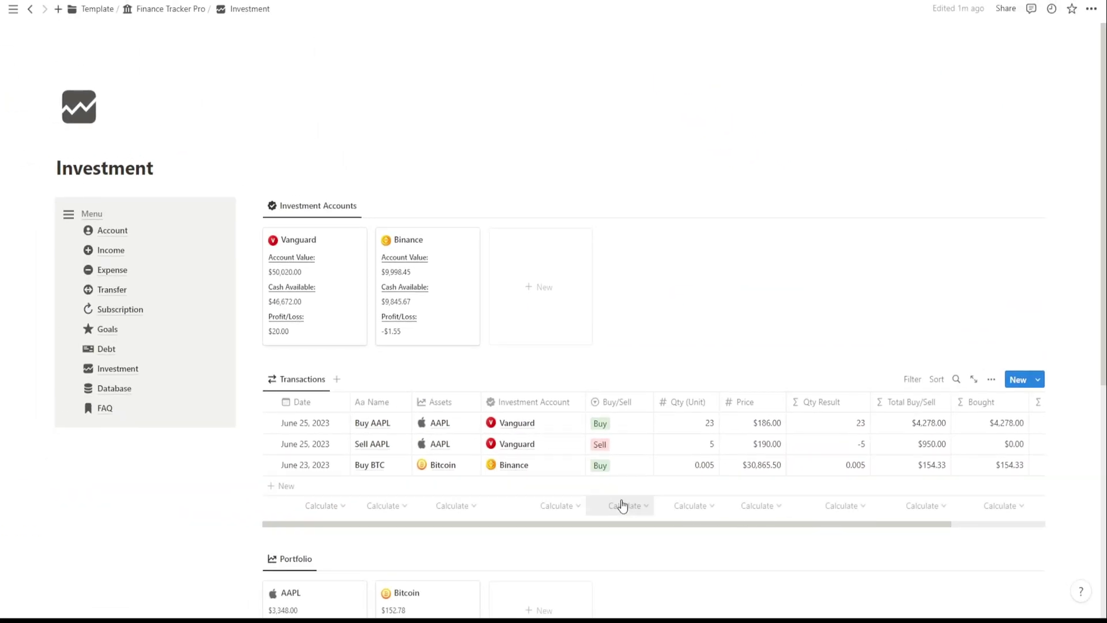
{"action": "scroll", "coordinate": [346, 289], "scroll_direction": "down", "scroll_amount": 5}
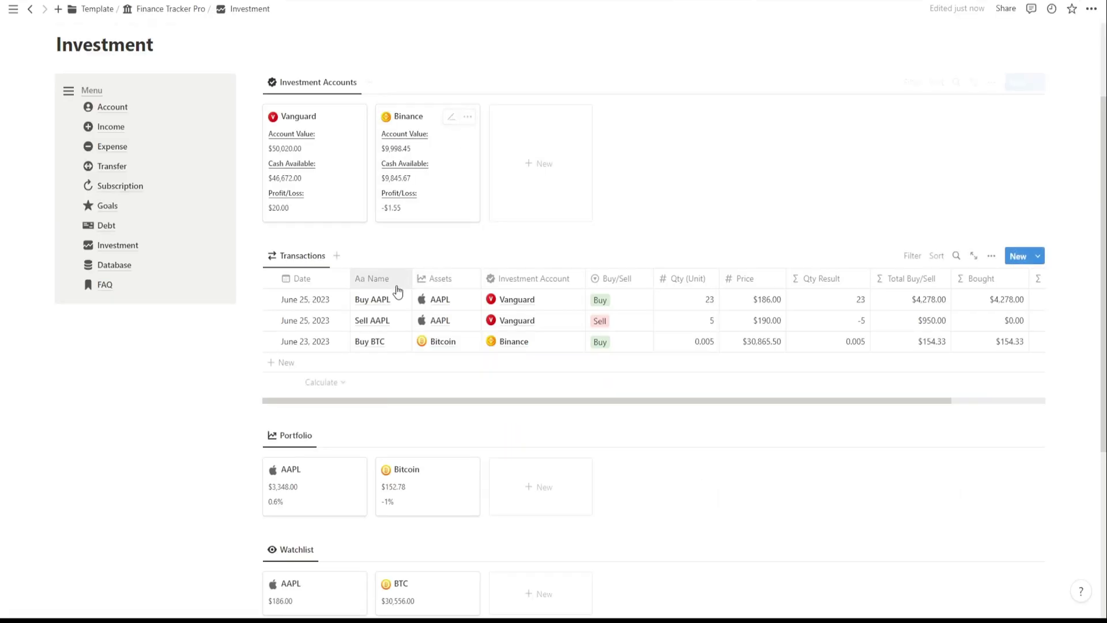
Enter $193.97 as the AAPL watchlist card price and $30,496.00 as the BTC card price
{"action": "scroll", "coordinate": [398, 291], "scroll_direction": "down", "scroll_amount": 3}
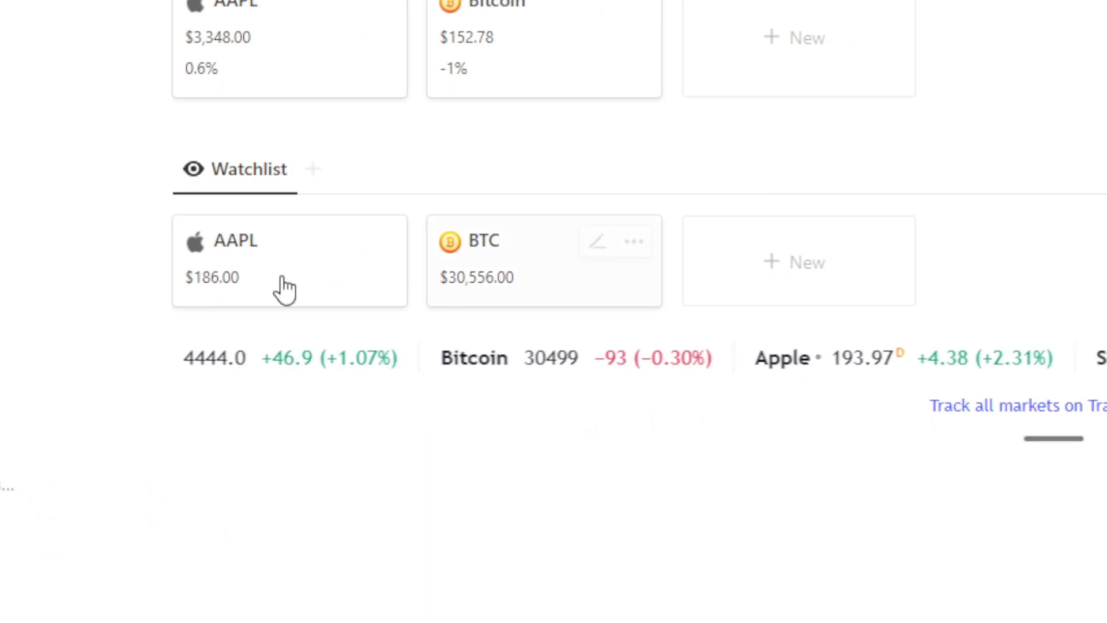
{"action": "left_click", "coordinate": [282, 284]}
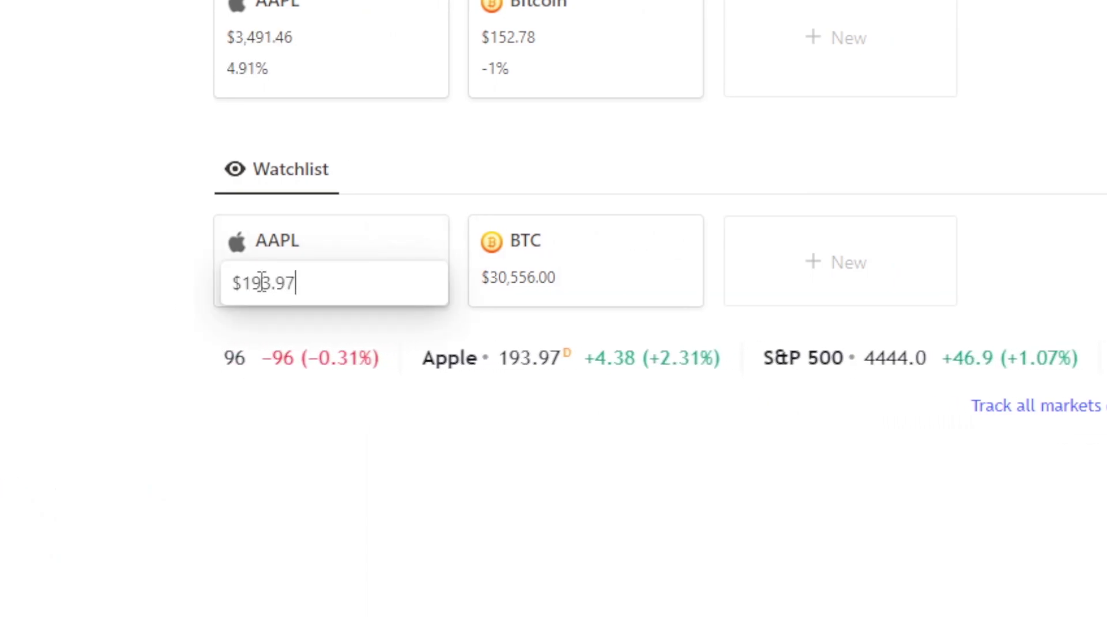
{"action": "key", "text": "Return"}
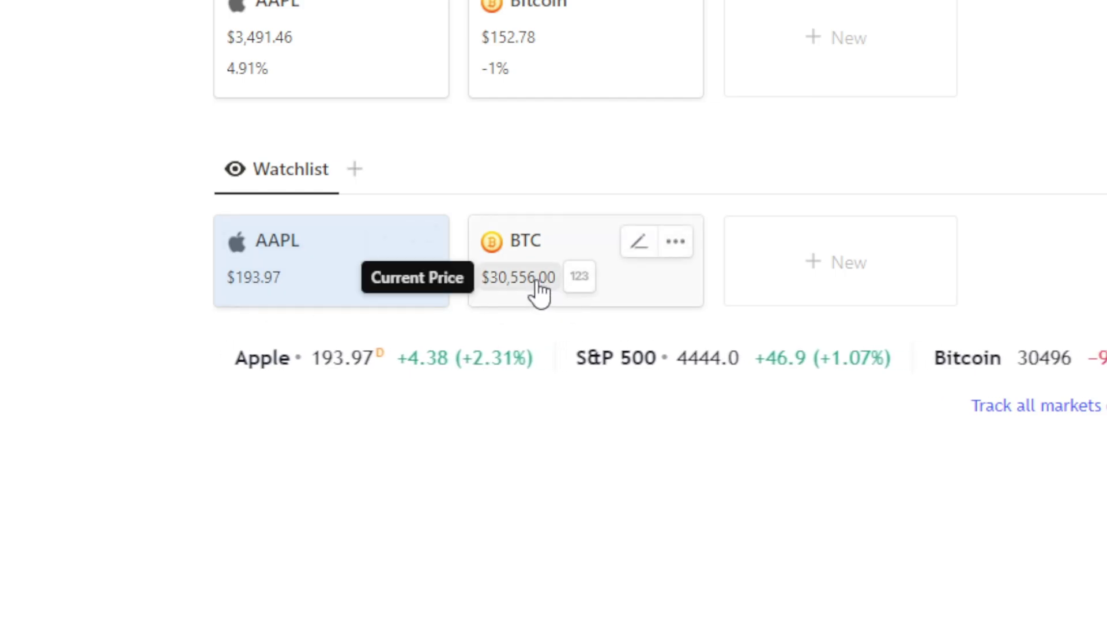
{"action": "left_click", "coordinate": [522, 282]}
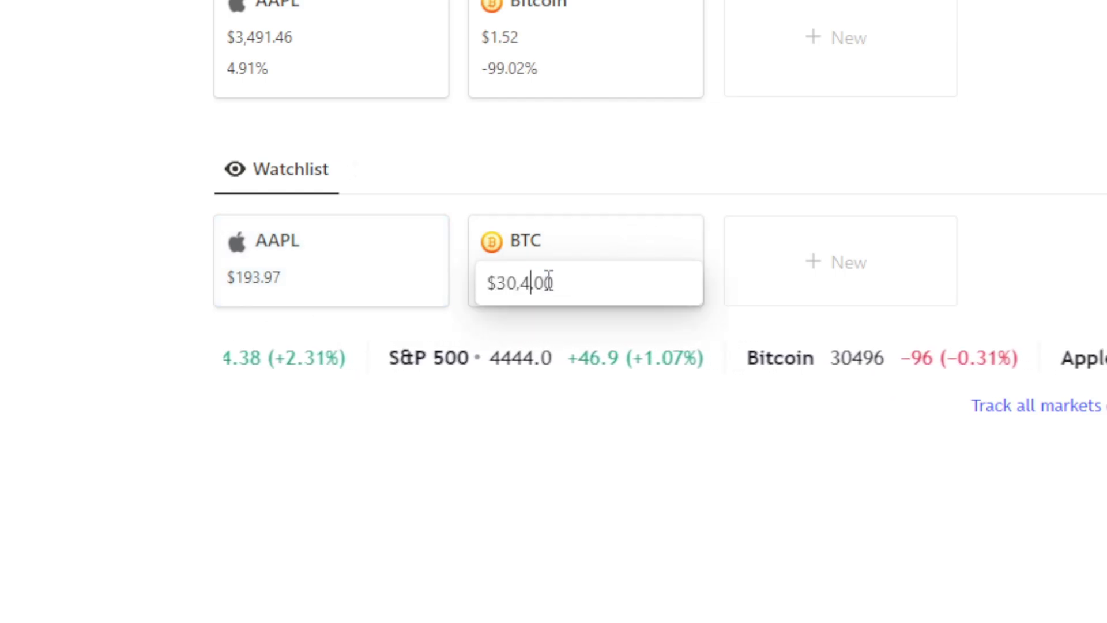
{"action": "key", "text": "Return"}
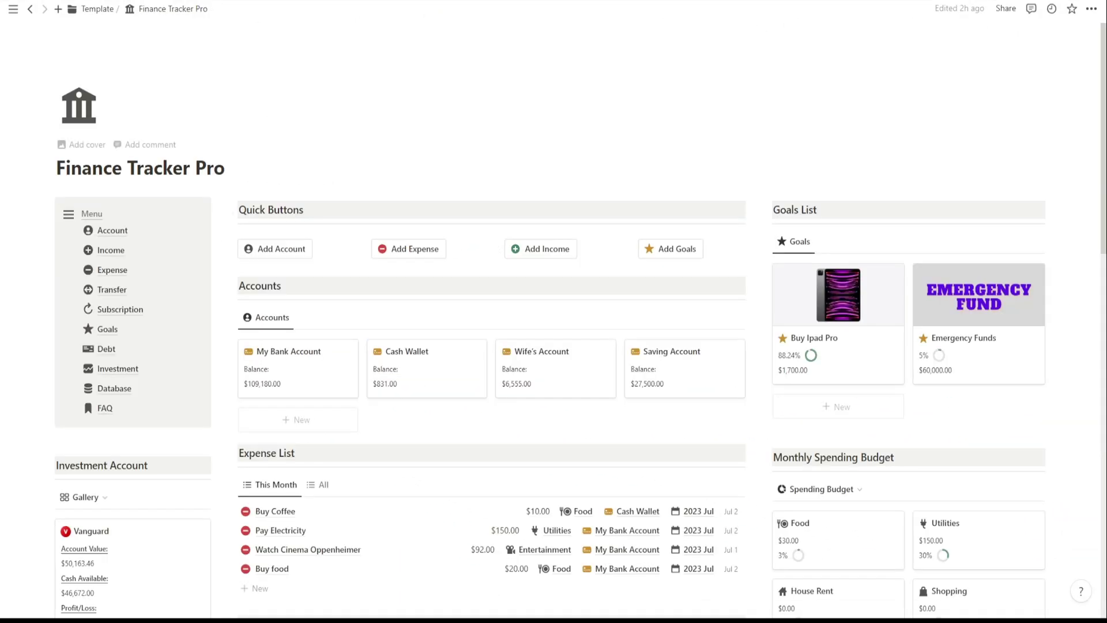
Scroll down the dashboard to confirm the Watchlist shows AAPL $193.97 and BTC $30,496.00
{"action": "scroll", "coordinate": [553, 346], "scroll_direction": "down", "scroll_amount": 1}
{"action": "scroll", "coordinate": [490, 311], "scroll_direction": "down", "scroll_amount": 6}
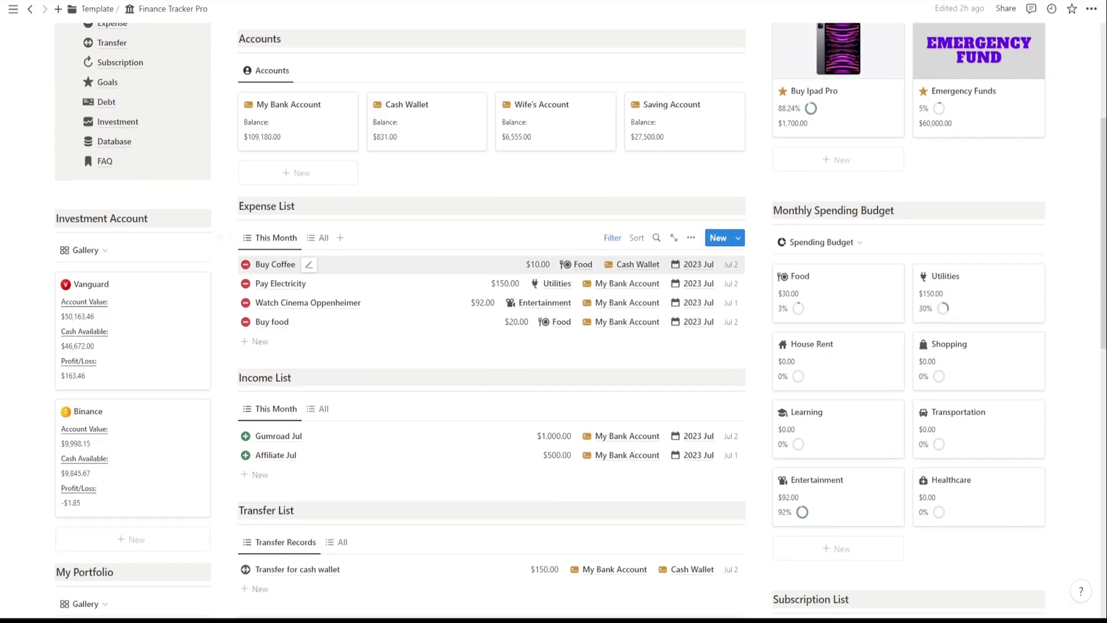
{"action": "scroll", "coordinate": [491, 311], "scroll_direction": "down", "scroll_amount": 7}
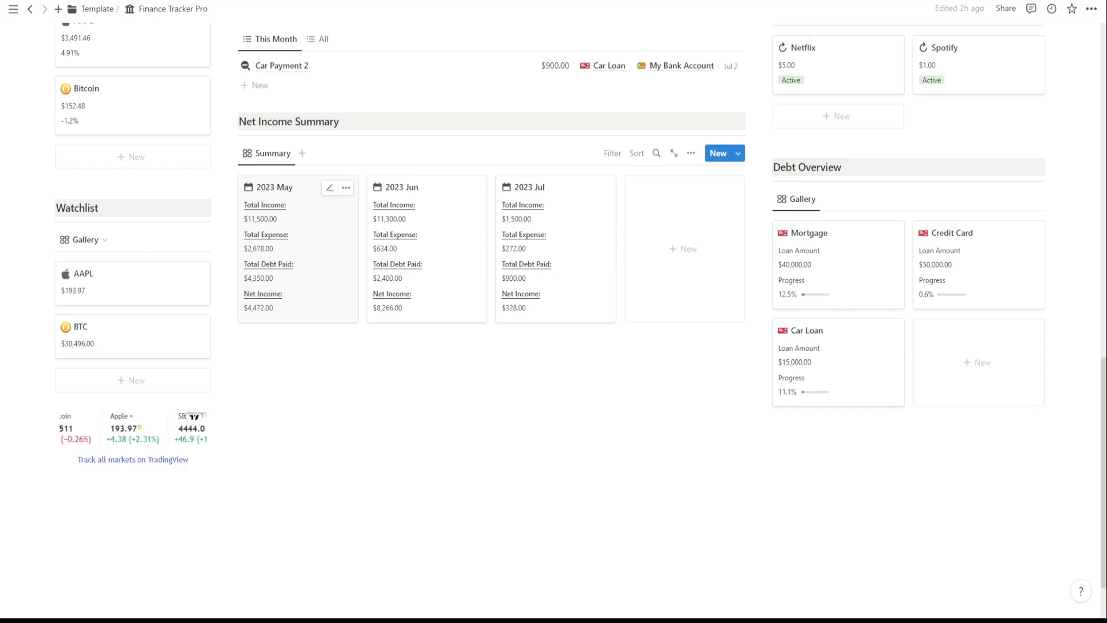
{"action": "scroll", "coordinate": [490, 311], "scroll_direction": "up", "scroll_amount": 13}
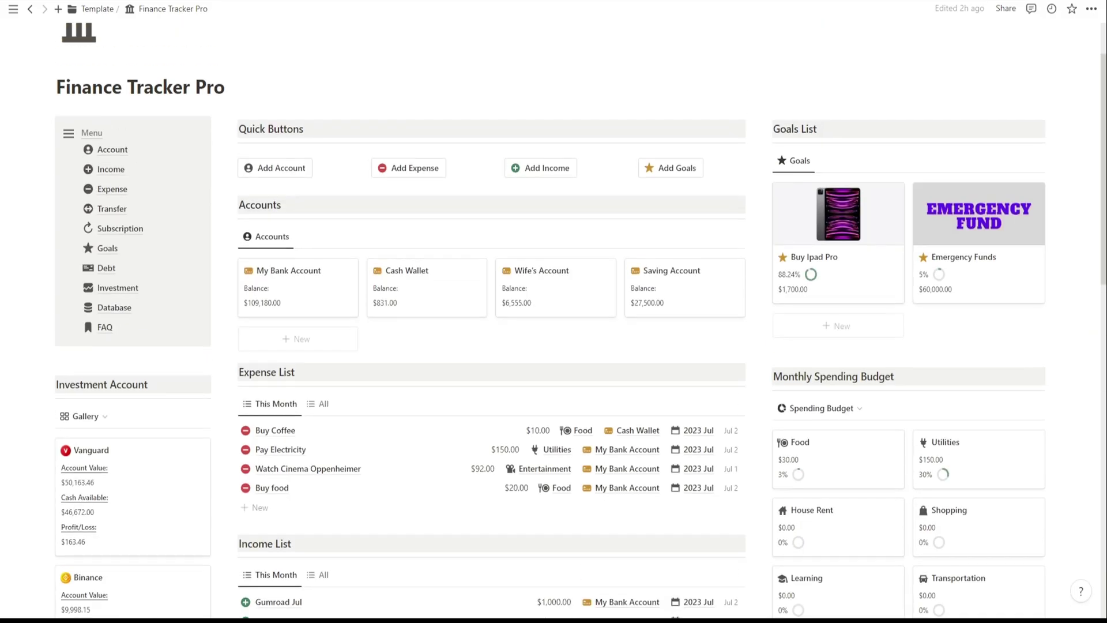